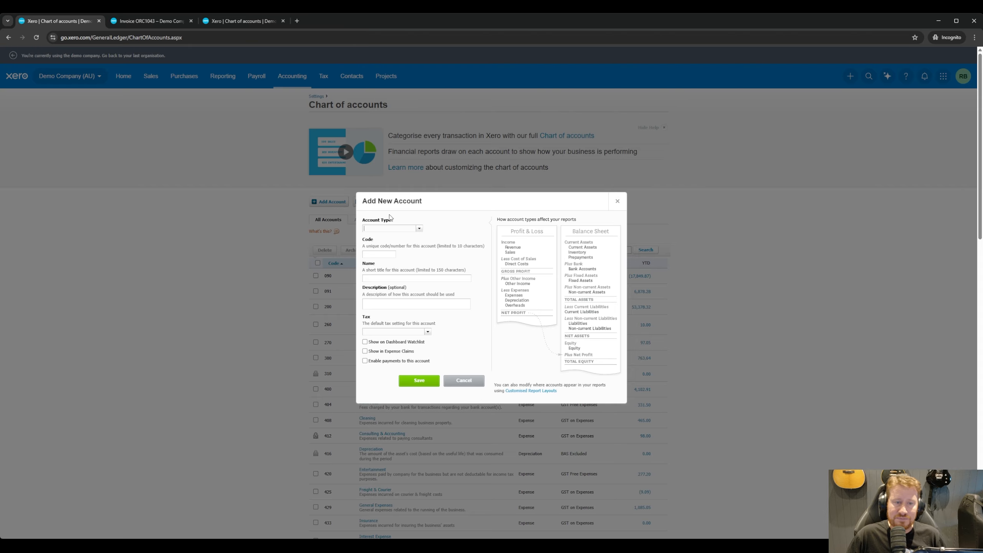
Step: Set the new account's type to Revenue and its code to 204
{"action": "left_click", "coordinate": [397, 228]}
{"action": "type", "text": "Re"}
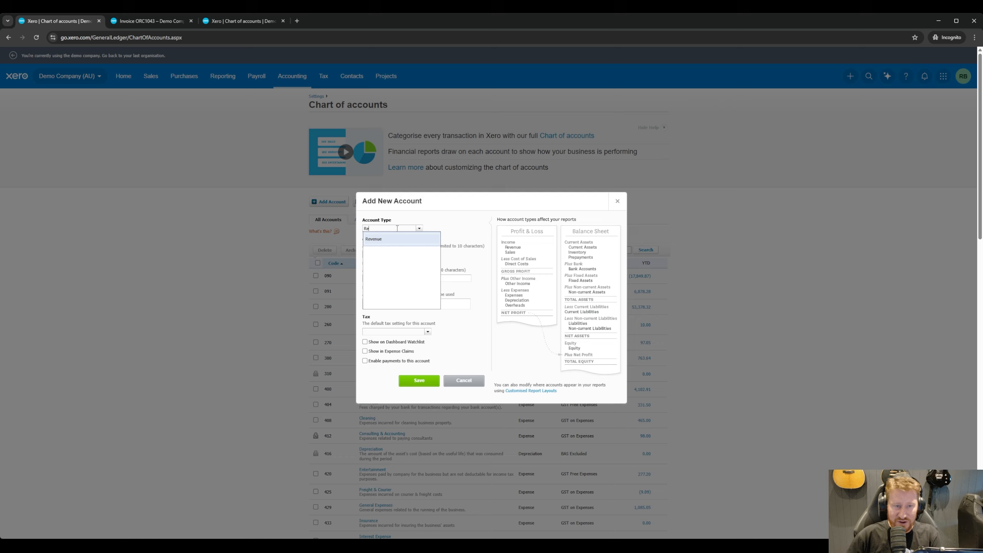
{"action": "left_click", "coordinate": [389, 239]}
{"action": "left_click", "coordinate": [381, 255]}
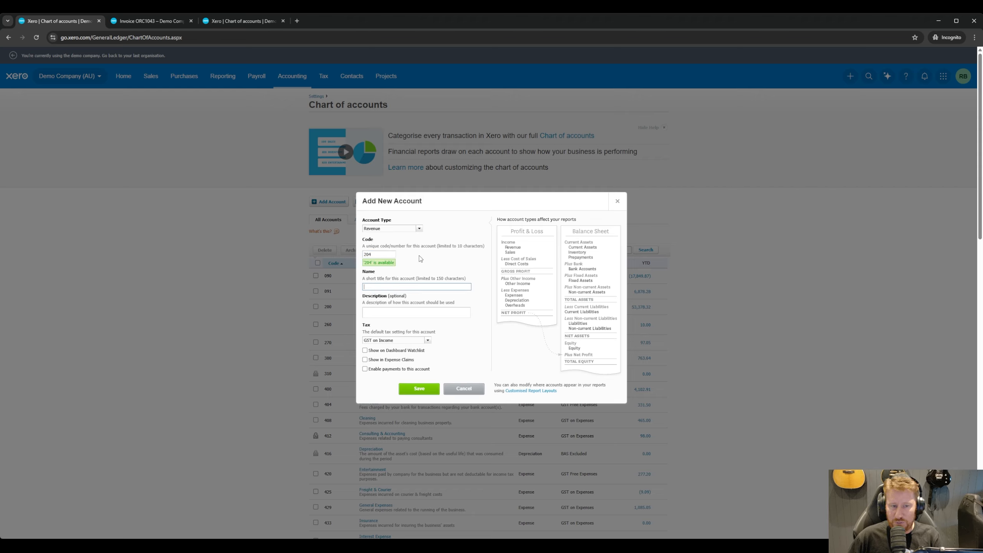
Step: Try 200 as the new account's code, and set the code back to 204
{"action": "left_click_drag", "start_coordinate": [382, 255], "coordinate": [359, 257]}
{"action": "type", "text": "200"}
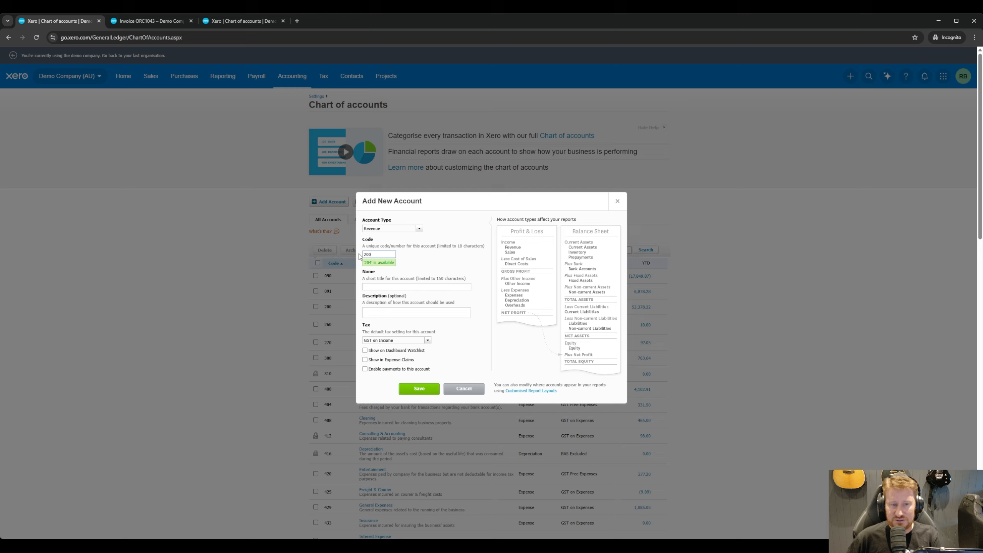
{"action": "key", "text": "Tab"}
{"action": "left_click", "coordinate": [378, 254]}
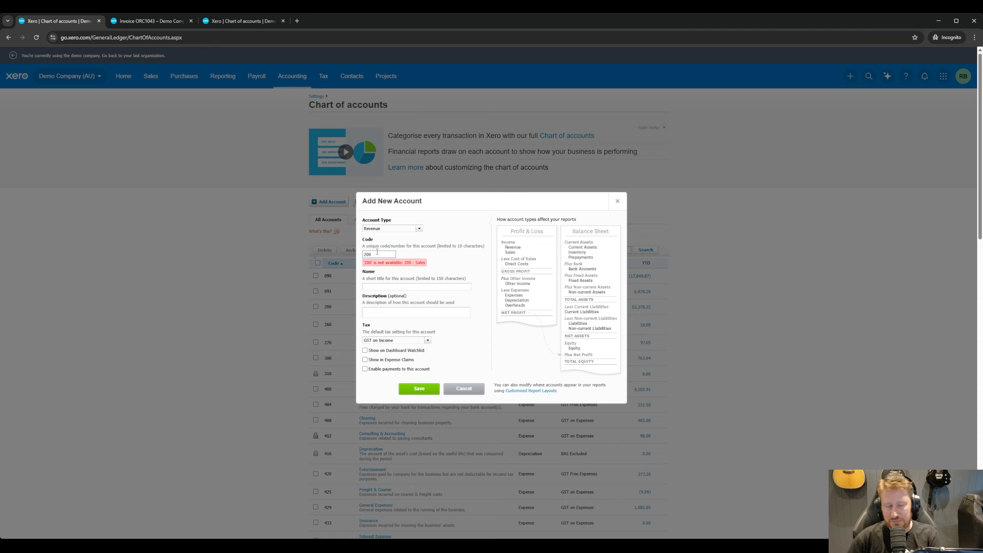
{"action": "key", "text": "Tab"}
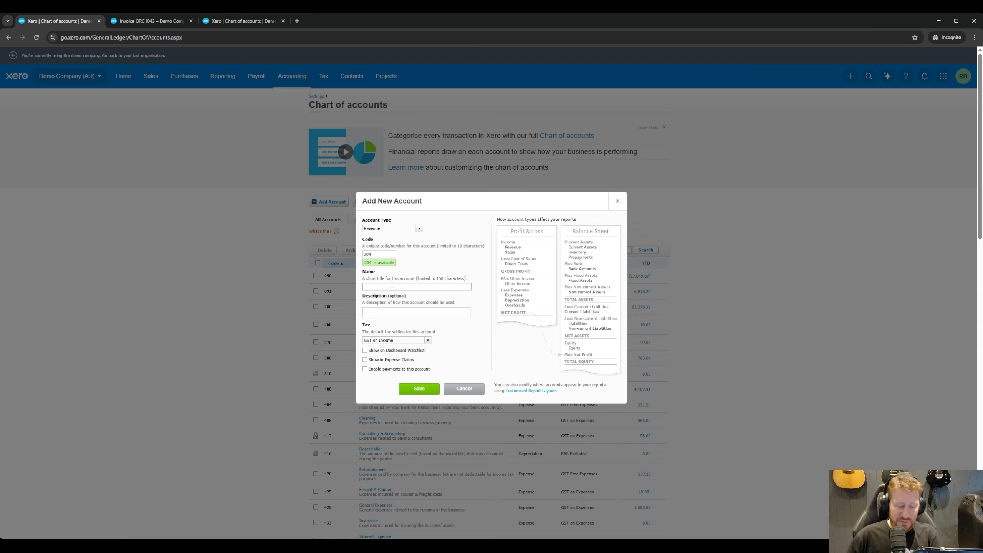
Step: Name the new revenue account "Fuel Levy" and save it
{"action": "type", "text": "Fuel Levy"}
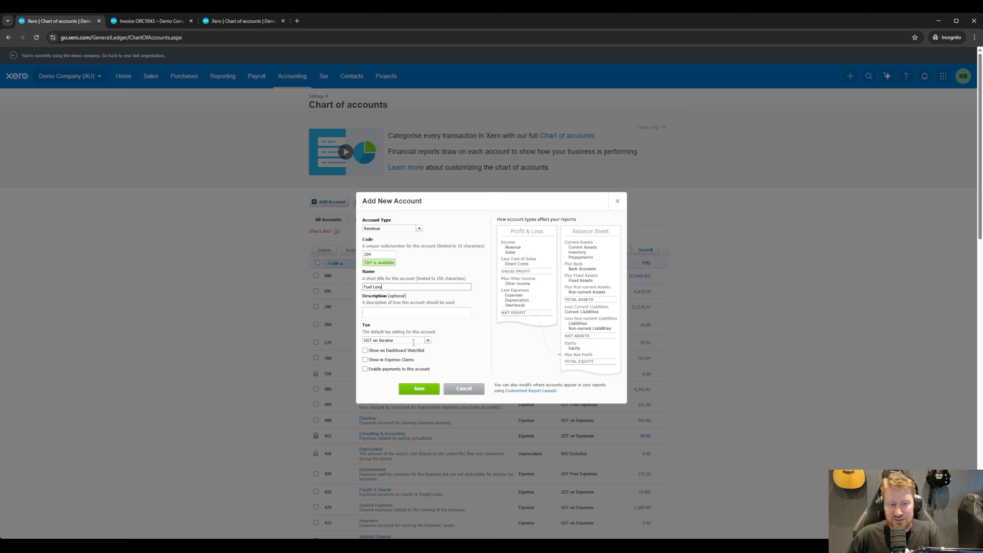
{"action": "key", "text": "Tab"}
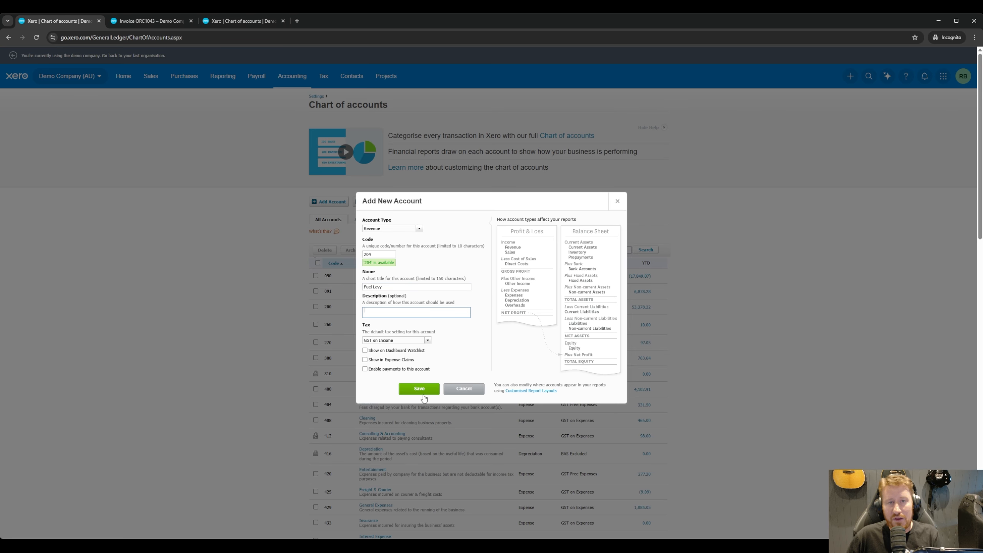
{"action": "left_click", "coordinate": [424, 392]}
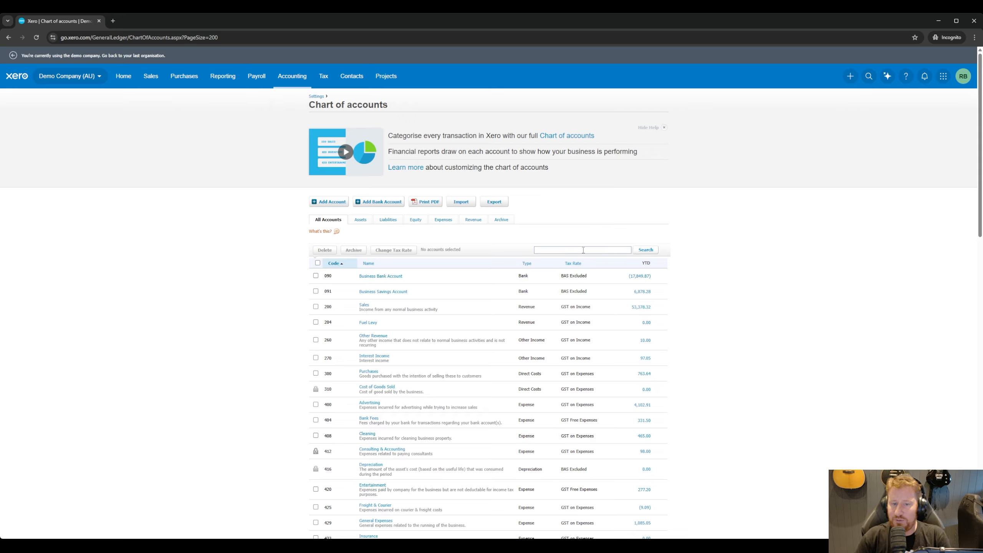
Step: Search the chart of accounts for "motor vehicle"
{"action": "type", "text": "ehicle"}
{"action": "key", "text": "Return"}
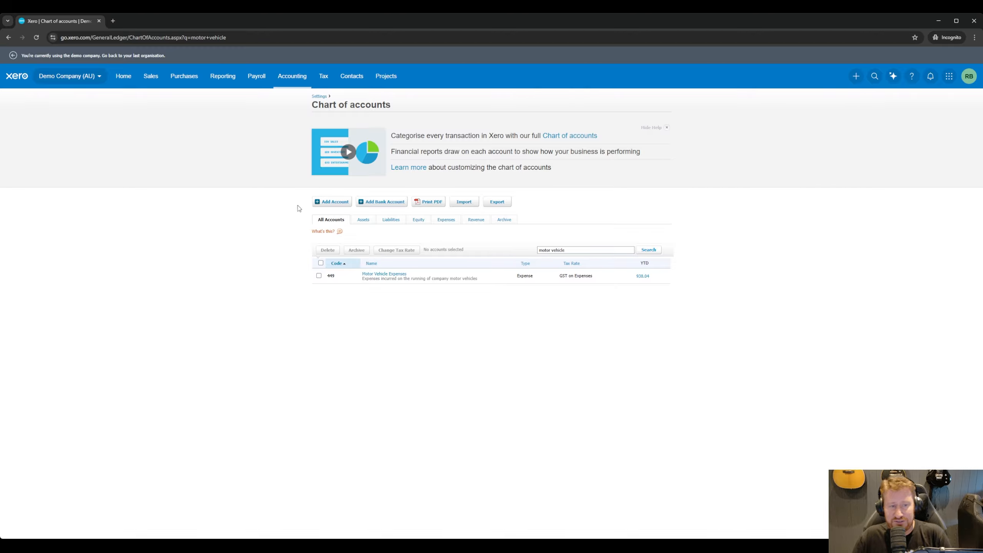
Step: Add and save a new Expense account with code 449/1, named "Diesel - Ford Ranger"
{"action": "left_click", "coordinate": [333, 203]}
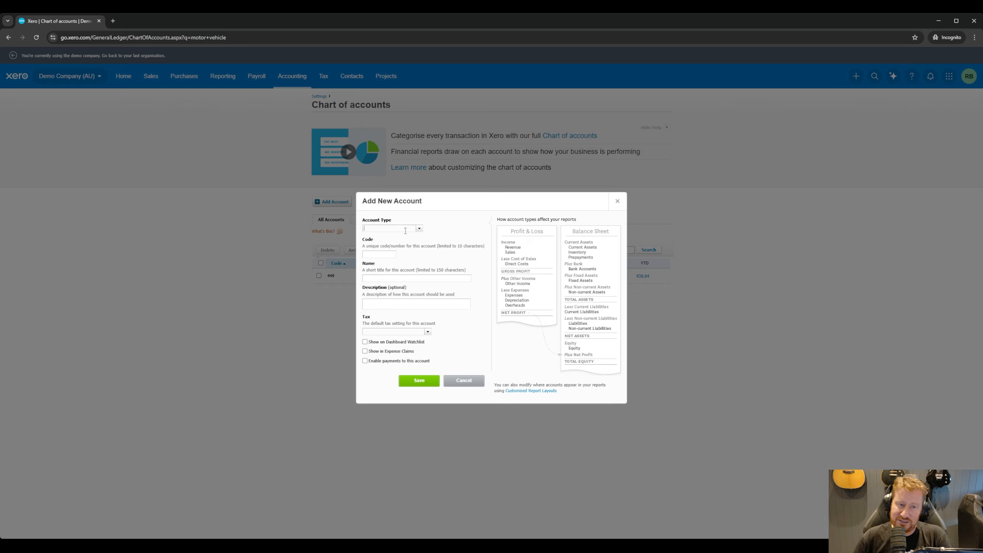
{"action": "left_click", "coordinate": [405, 230]}
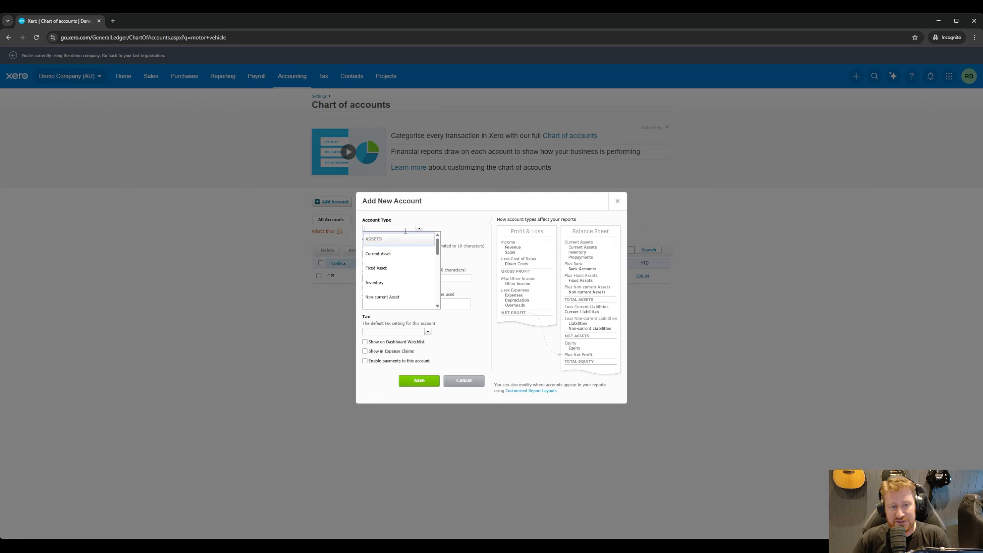
{"action": "type", "text": "Ex"}
{"action": "left_click", "coordinate": [383, 239]}
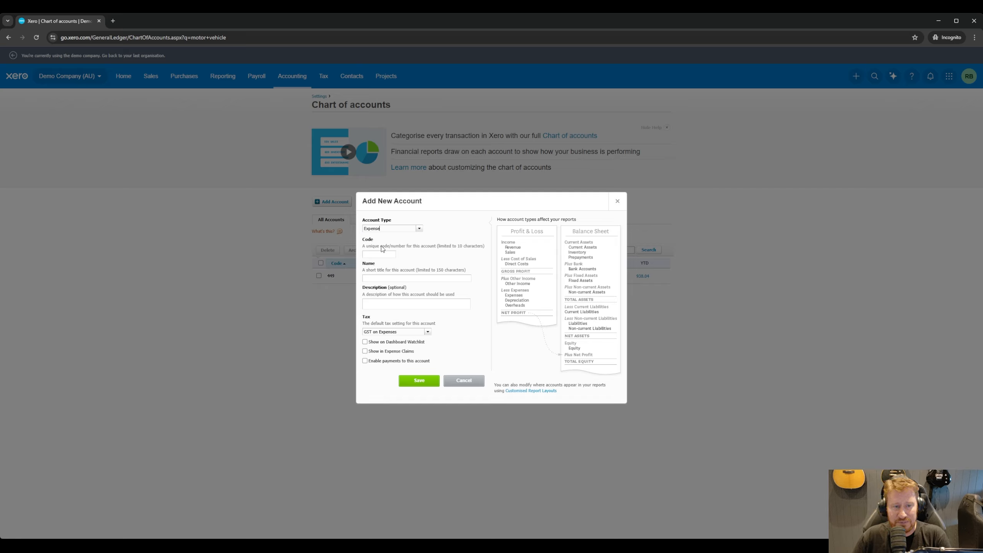
{"action": "left_click", "coordinate": [380, 254]}
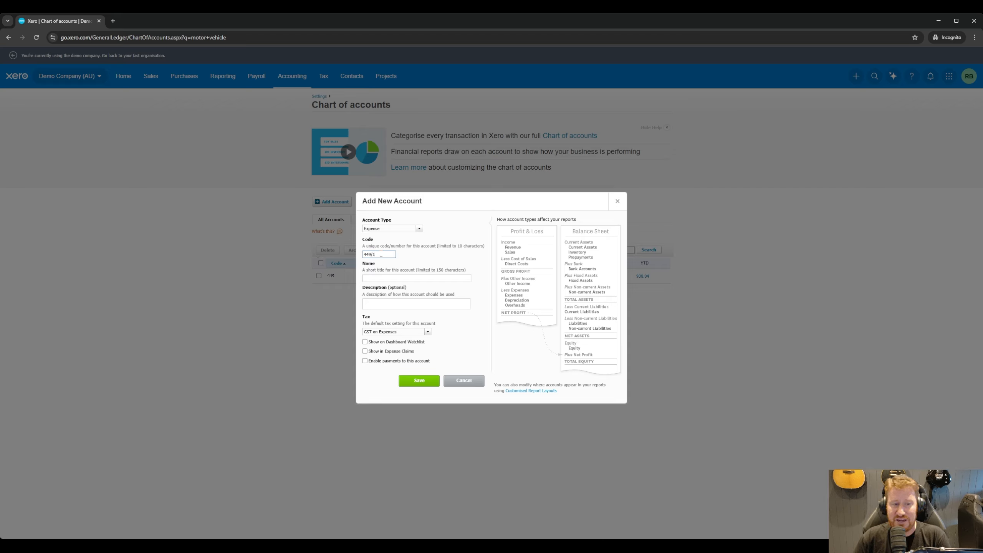
{"action": "key", "text": "Tab"}
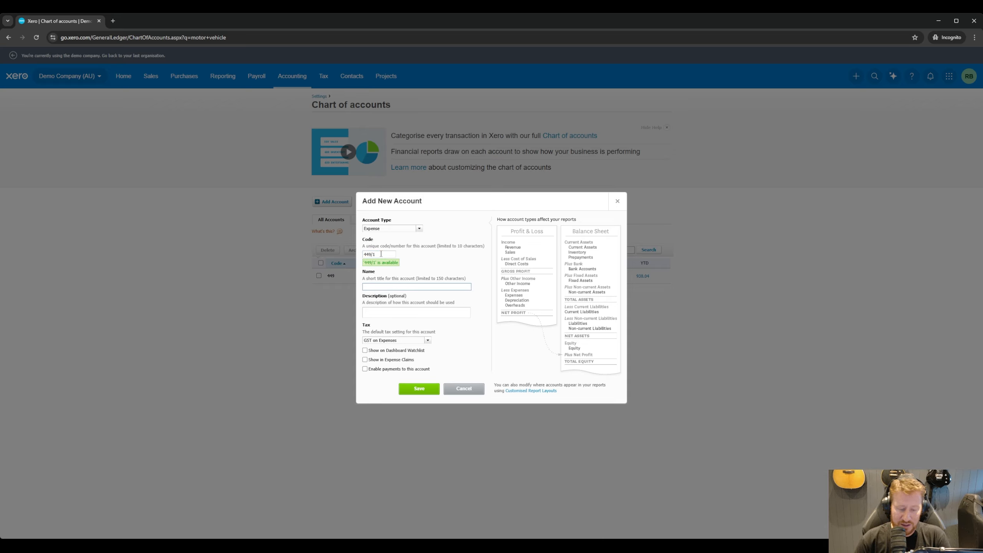
{"action": "type", "text": "Diesel - Ford Ranger"}
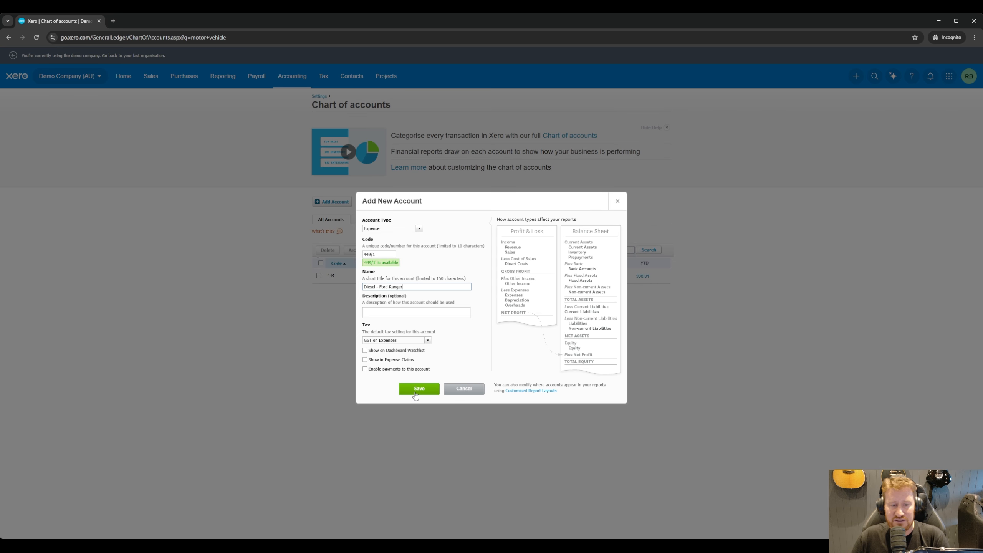
{"action": "left_click", "coordinate": [417, 389]}
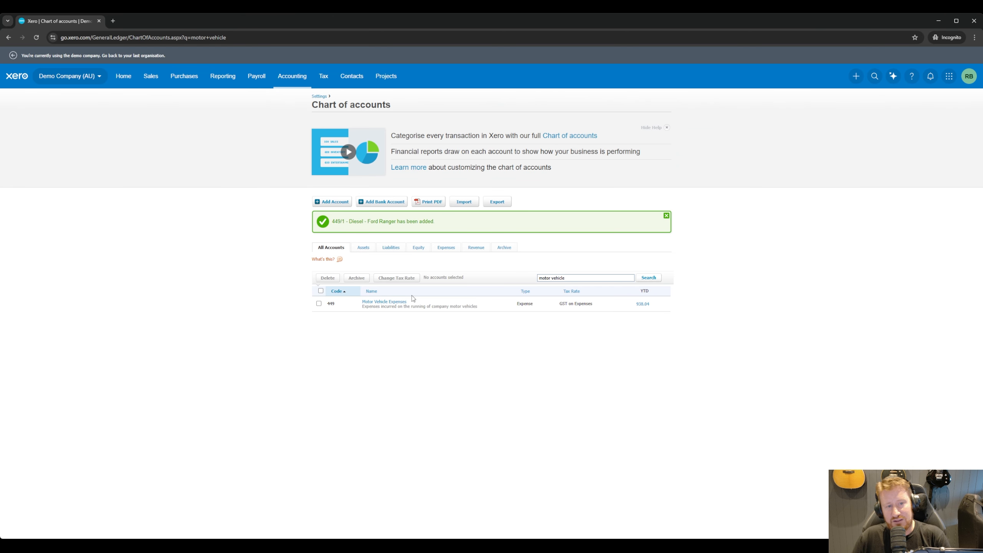
Step: Add and save another Expense account with code 449/2, named "Unleaded - Mowers"
{"action": "left_click", "coordinate": [332, 202]}
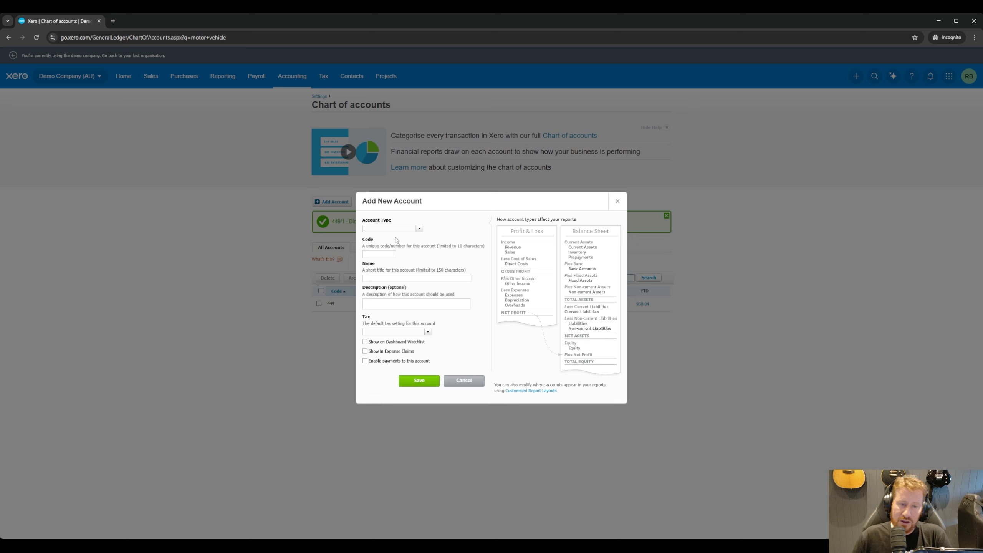
{"action": "left_click", "coordinate": [395, 228]}
{"action": "type", "text": "Ex"}
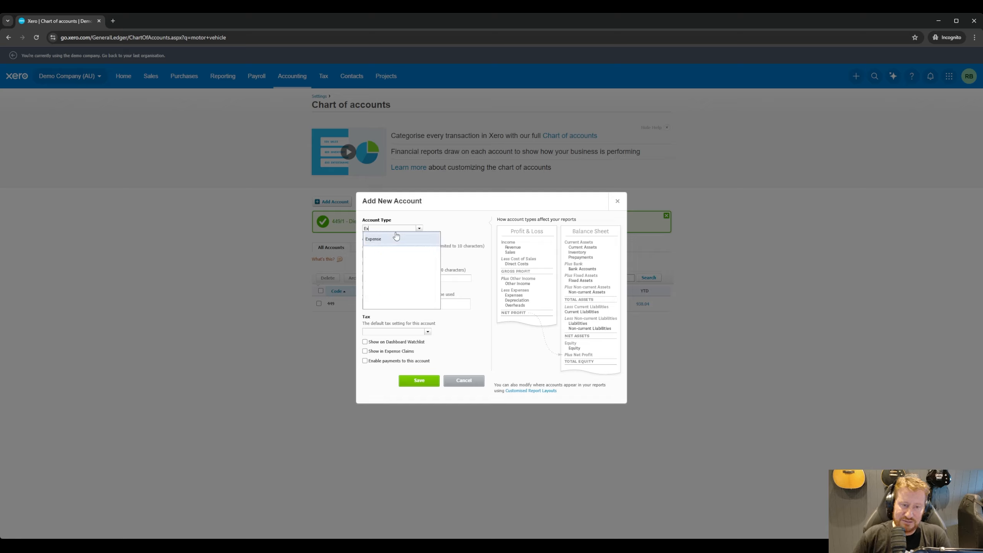
{"action": "left_click", "coordinate": [396, 239]}
{"action": "left_click", "coordinate": [367, 254]}
{"action": "type", "text": "449/2"}
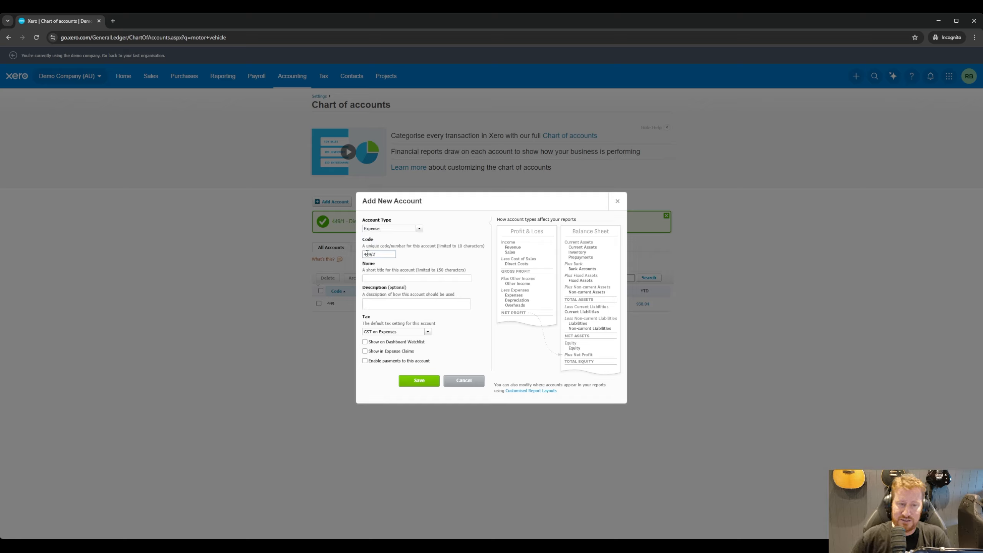
{"action": "key", "text": "Tab"}
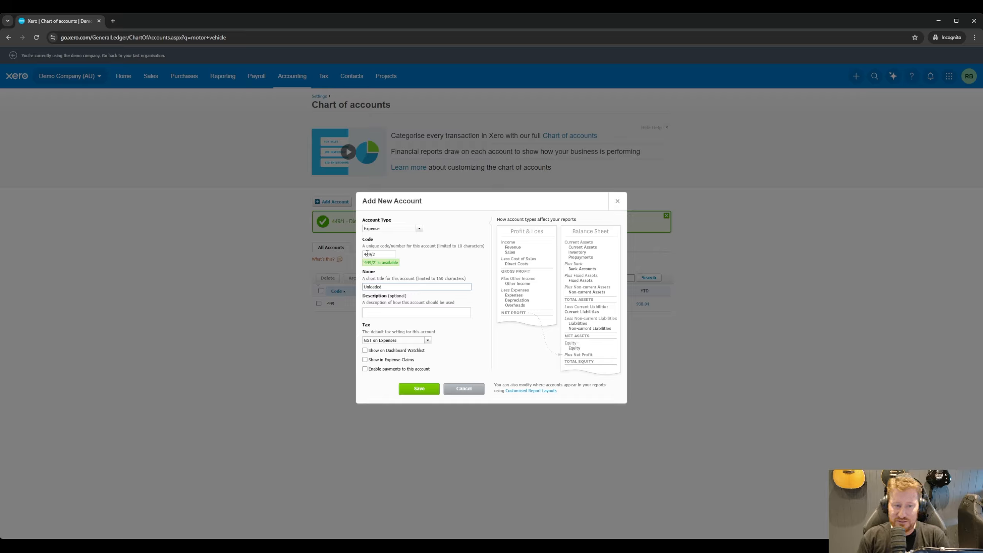
{"action": "type", "text": "Unleaded - Mowers"}
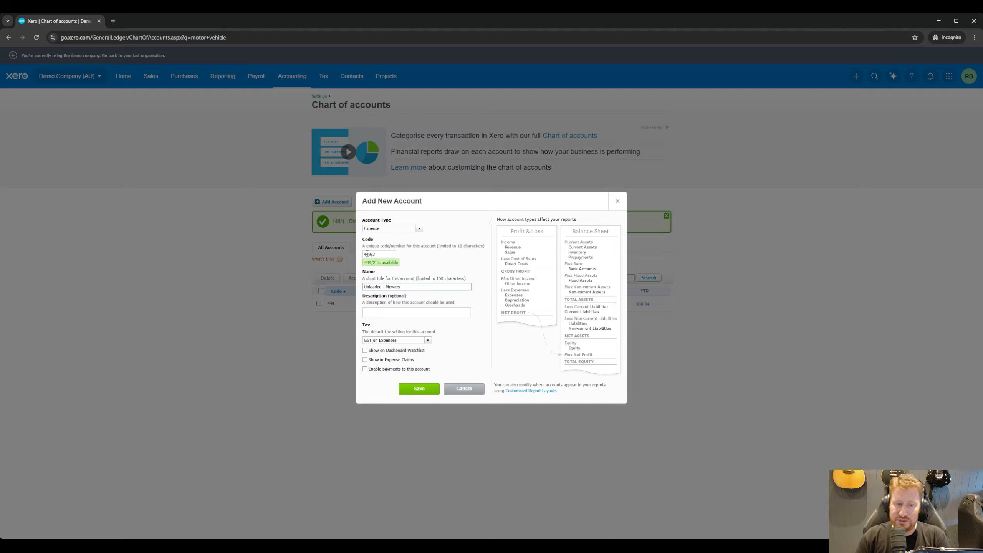
{"action": "left_click", "coordinate": [419, 390]}
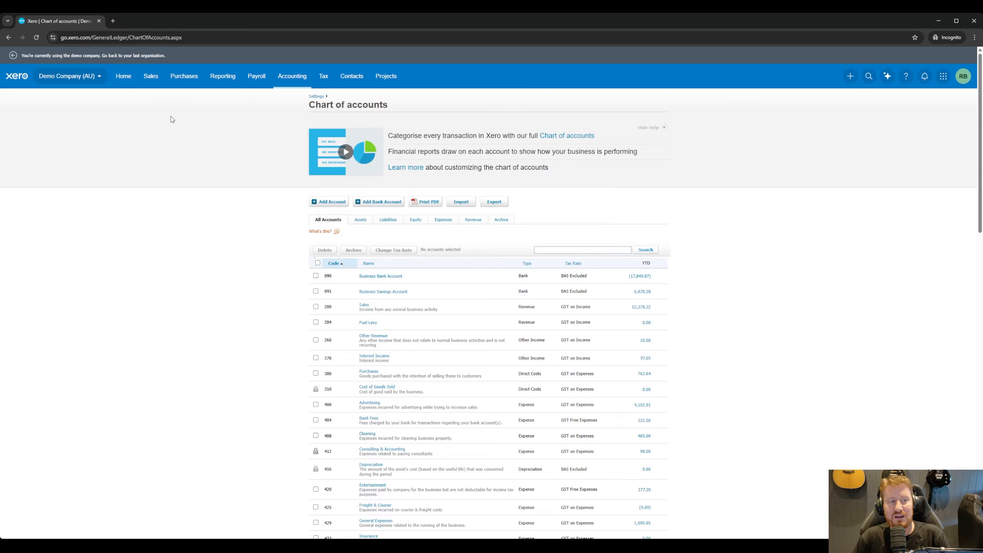
Step: Create a new sales invoice and assign the existing customer contact to it
{"action": "left_click", "coordinate": [151, 76]}
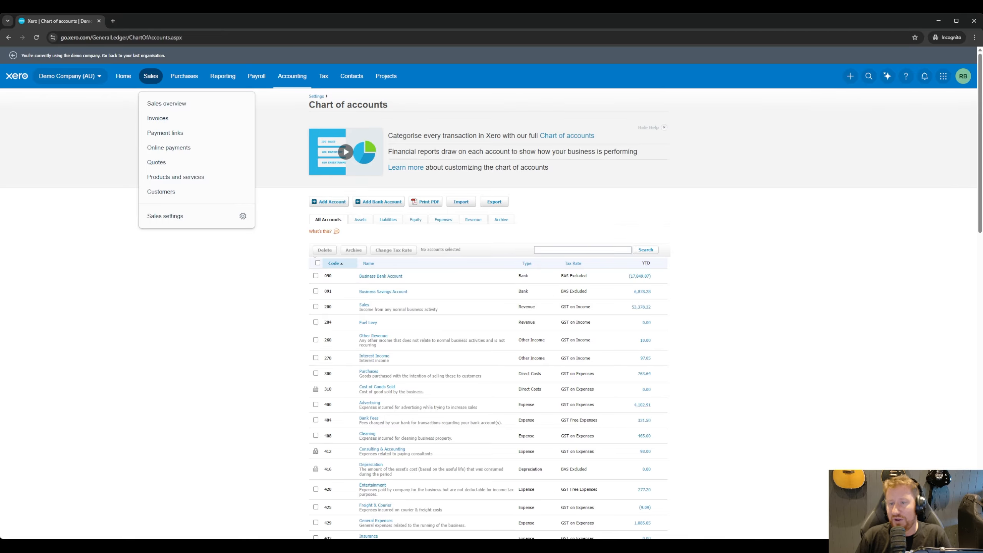
{"action": "left_click", "coordinate": [905, 126]}
{"action": "left_click", "coordinate": [851, 76]}
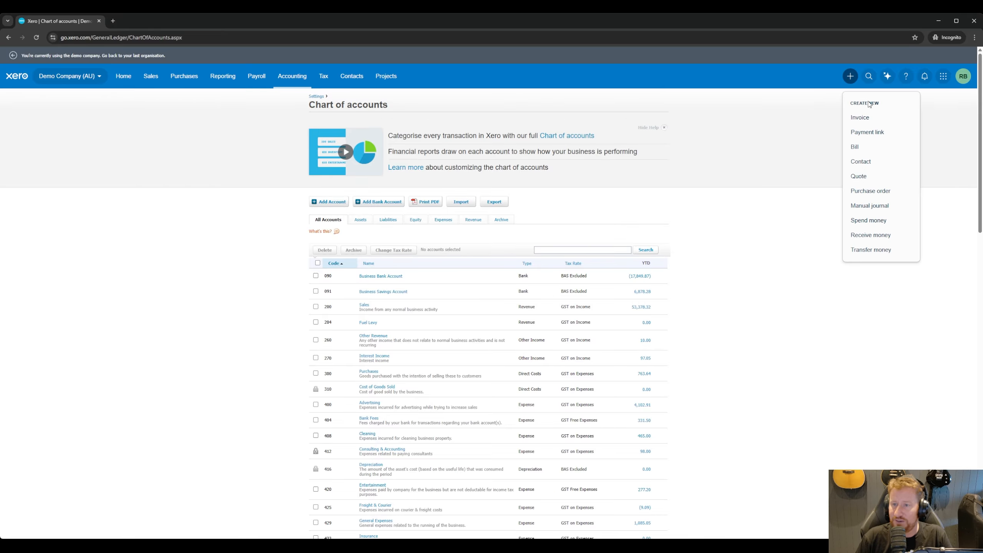
{"action": "left_click", "coordinate": [879, 119]}
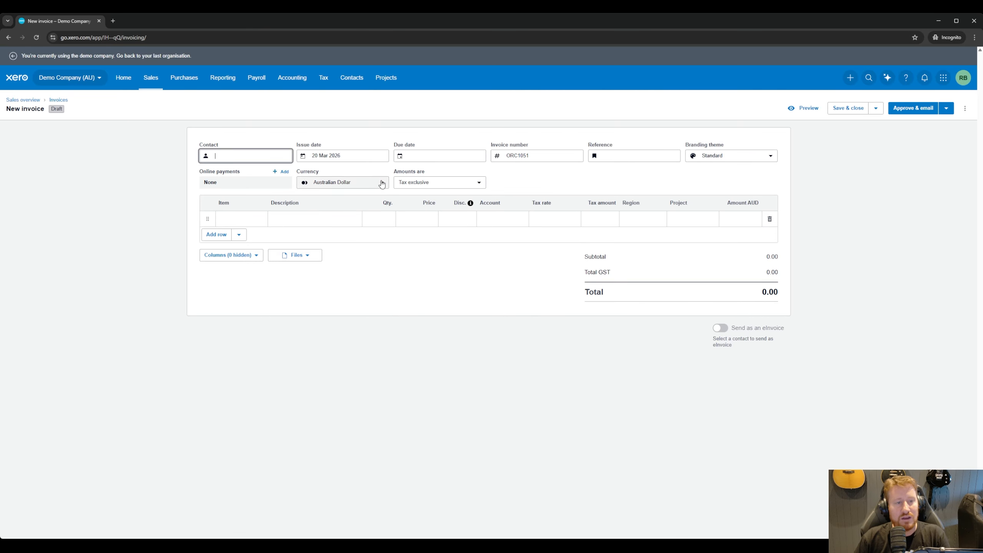
{"action": "type", "text": "Rick"}
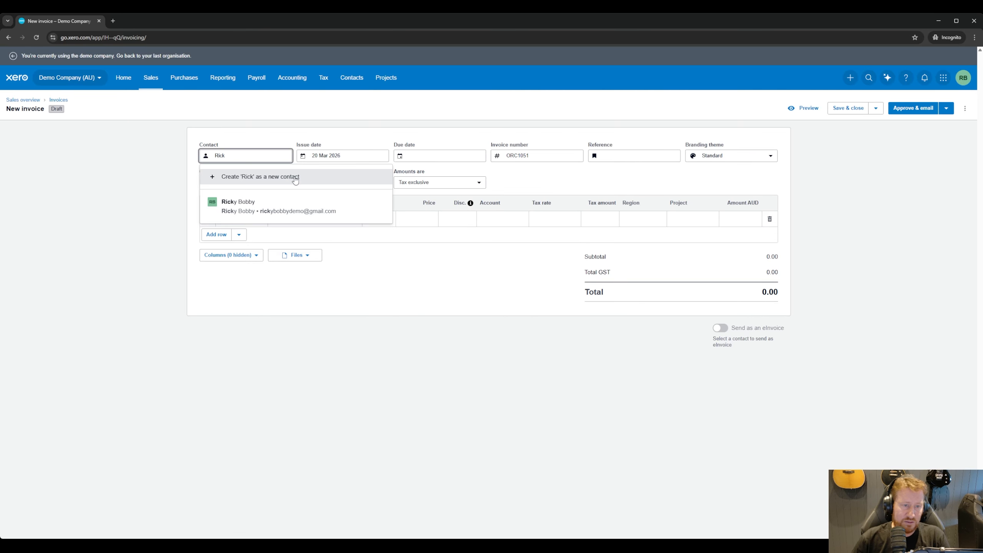
{"action": "left_click", "coordinate": [288, 213]}
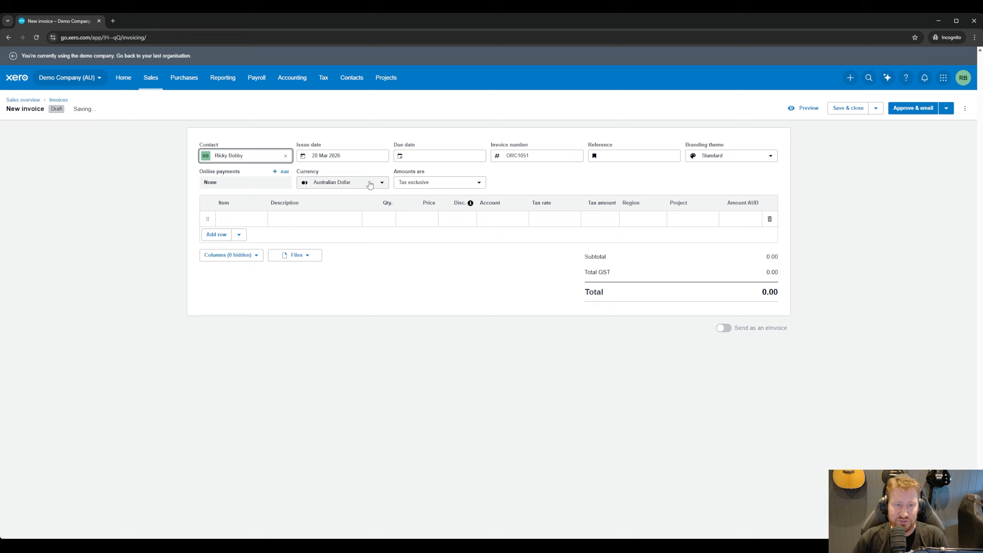
Step: Set the invoice's due date to 14 days ahead, 3 Apr 2026
{"action": "left_click", "coordinate": [419, 156]}
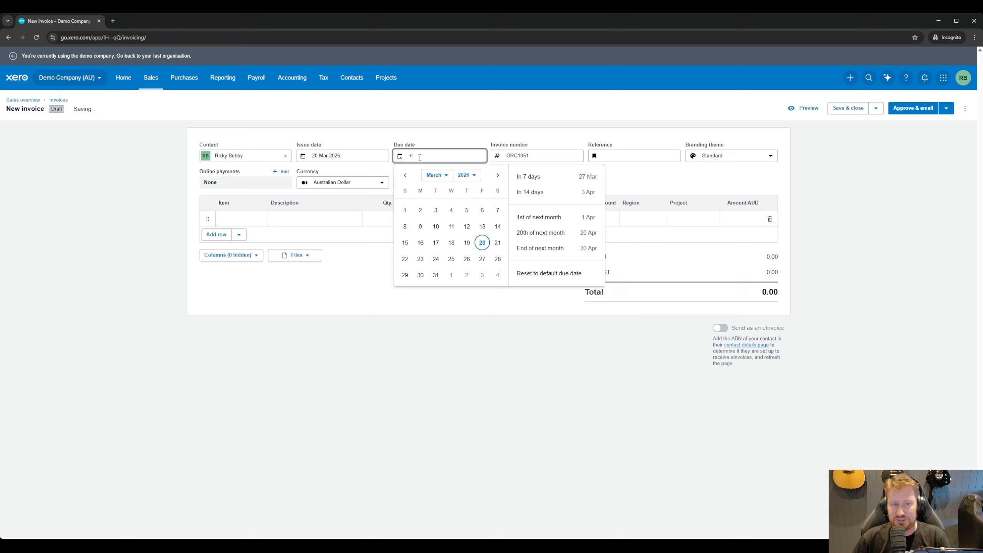
{"action": "type", "text": "+14"}
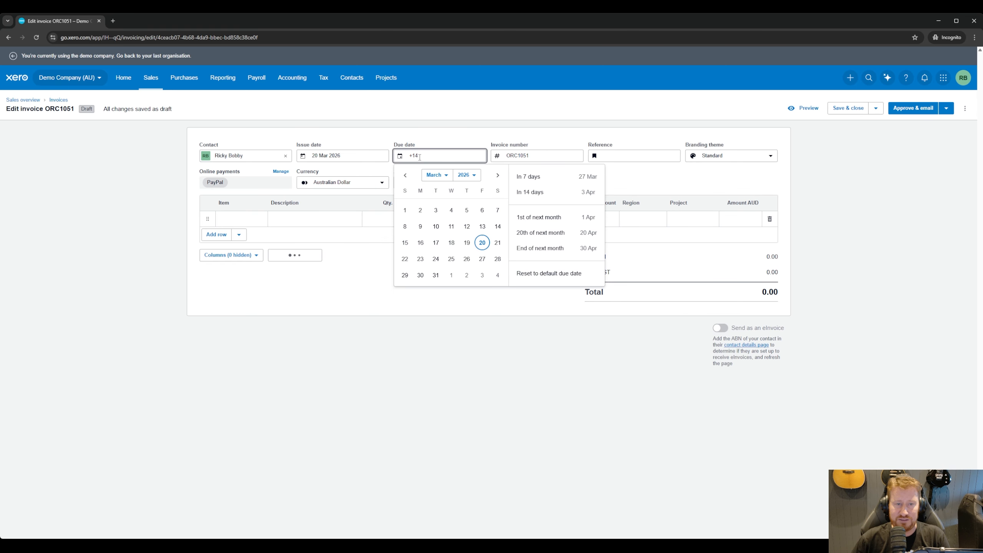
{"action": "key", "text": "Tab"}
Step: Enter "Property Maintenance (Rural)" as the description of the first invoice line
{"action": "left_click", "coordinate": [318, 220]}
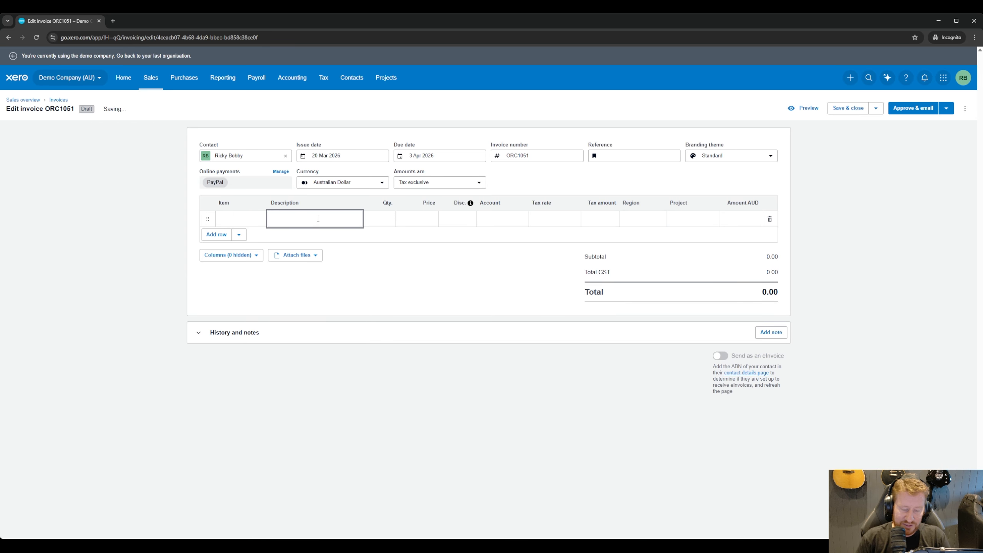
{"action": "type", "text": "Property Main"}
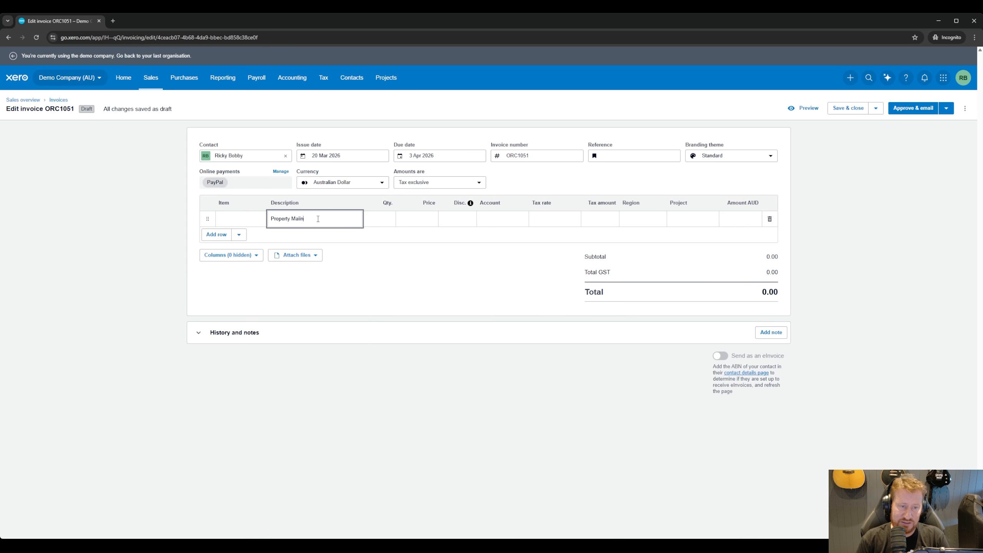
{"action": "type", "text": "ten"}
{"action": "key", "text": "BackSpace"}
{"action": "key", "text": "BackSpace"}
{"action": "key", "text": "BackSpace"}
{"action": "key", "text": "BackSpace"}
{"action": "type", "text": "tenance (Ruy"}
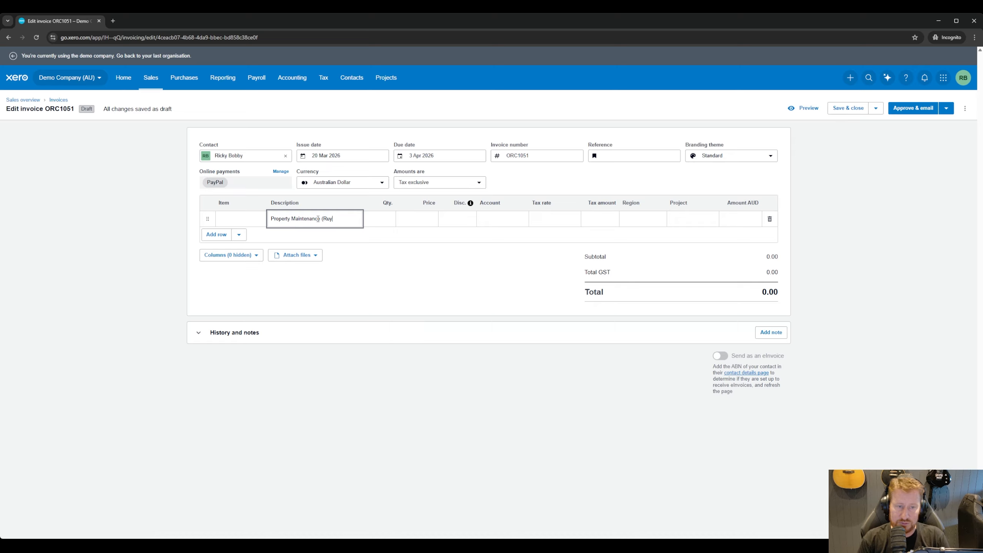
{"action": "key", "text": "BackSpace"}
{"action": "type", "text": "ra"}
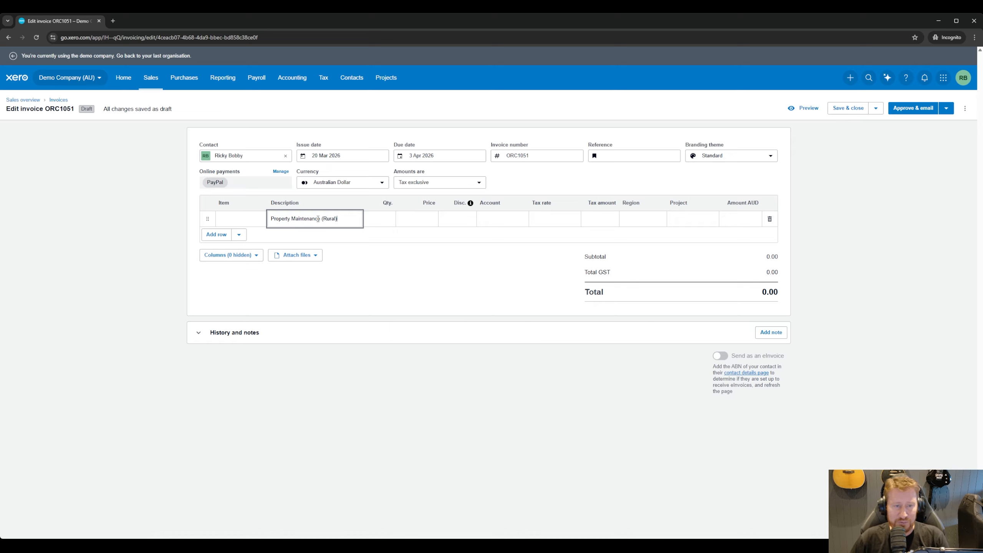
{"action": "type", "text": "l)"}
Step: Set the Property Maintenance line's quantity to 1 and its price to 1000
{"action": "key", "text": "Tab"}
{"action": "type", "text": "1"}
{"action": "key", "text": "Tab"}
{"action": "type", "text": "10"}
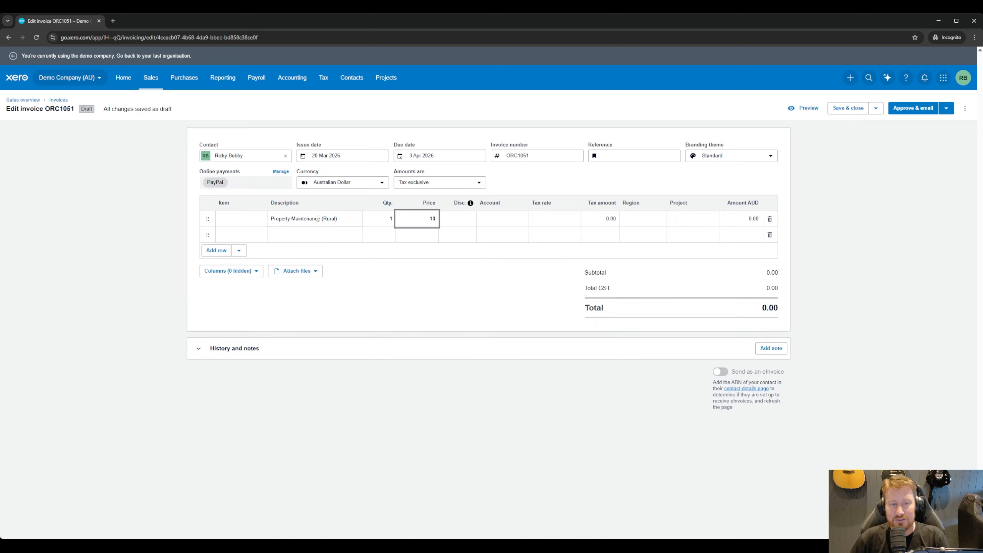
{"action": "type", "text": "00"}
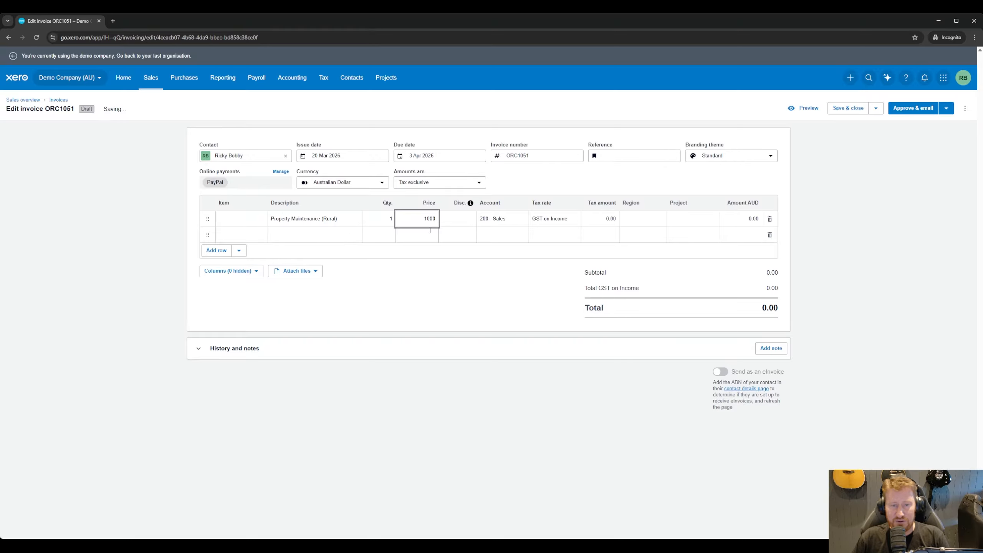
Step: Add a second invoice line described as "Fuel Levy 2%" with a quantity of 0.02
{"action": "key", "text": "Tab"}
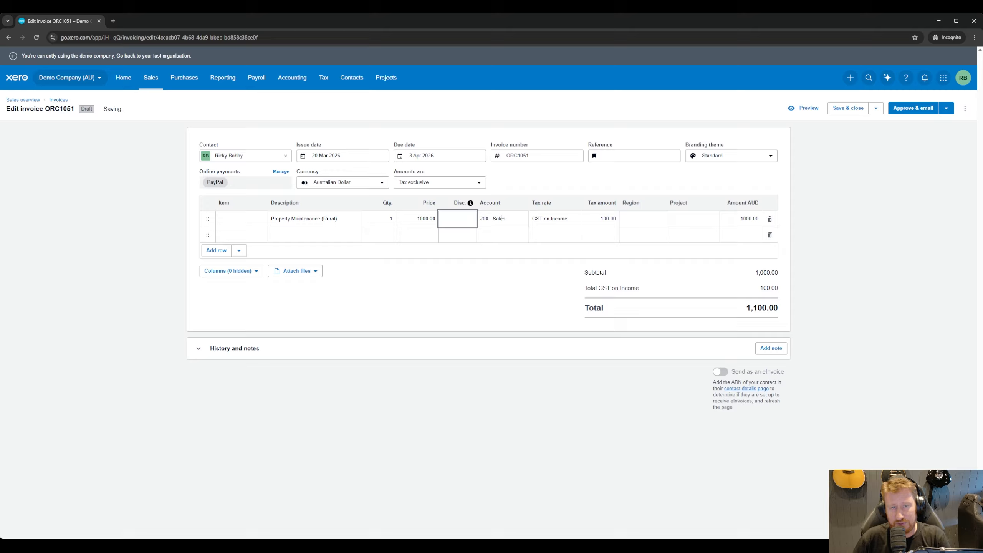
{"action": "left_click", "coordinate": [329, 238]}
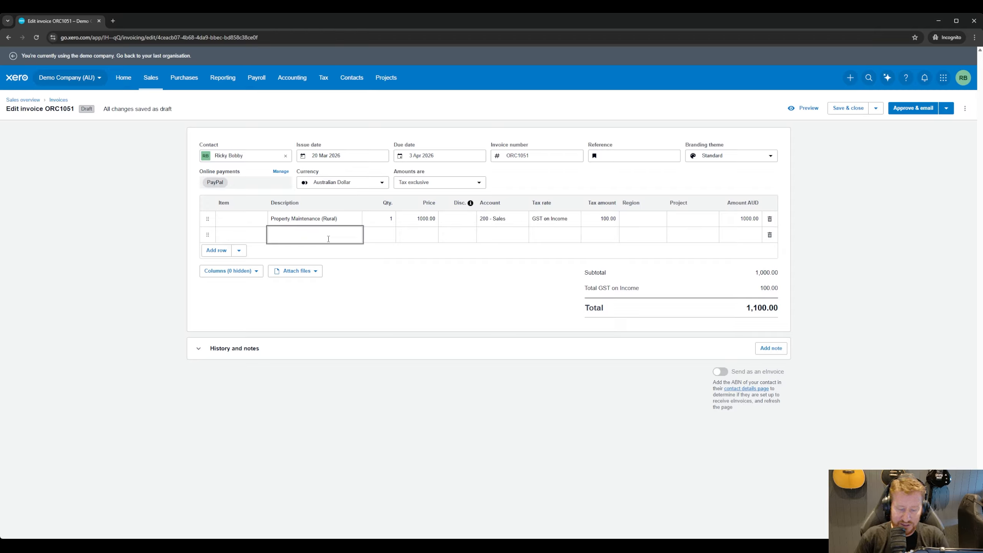
{"action": "type", "text": "Fuel Levy 2%"}
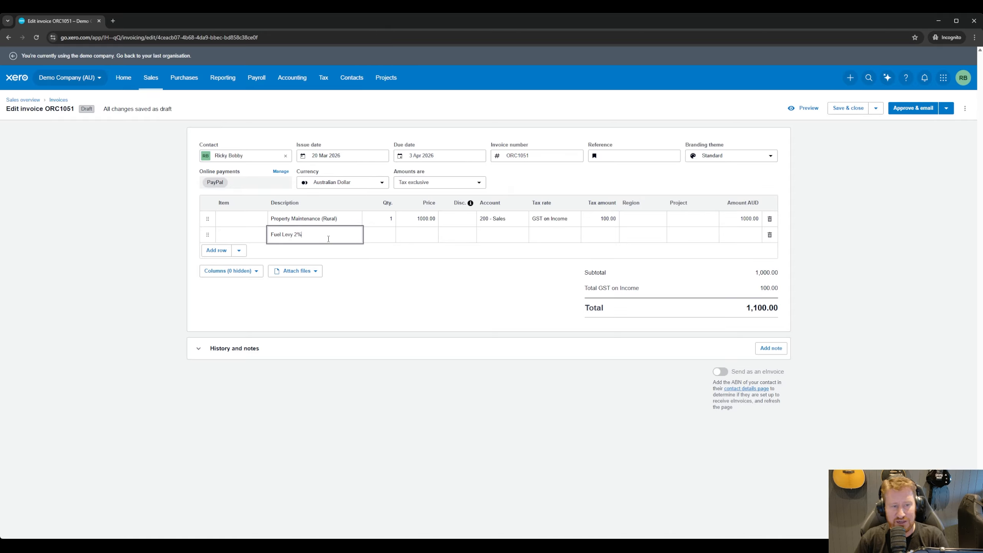
{"action": "key", "text": "Tab"}
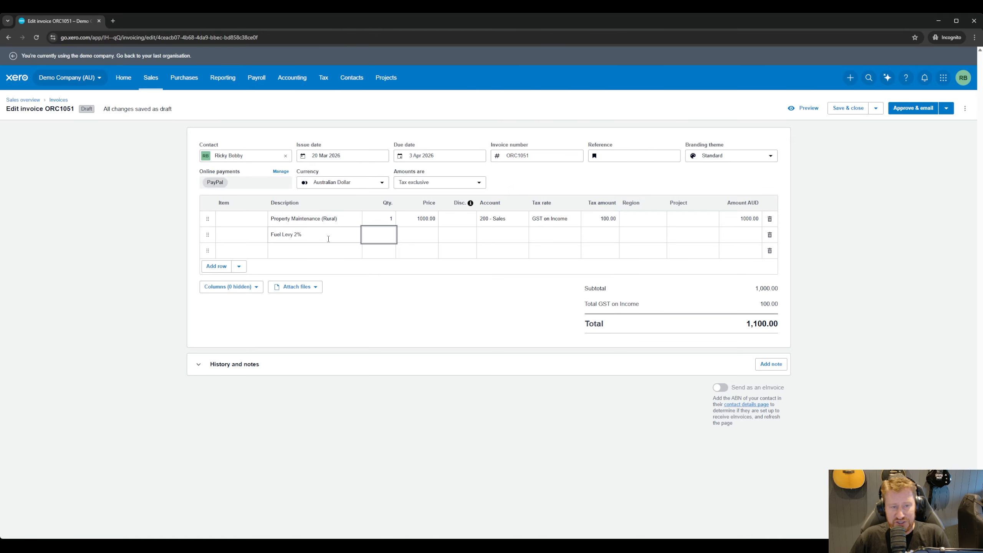
{"action": "type", "text": "0.02"}
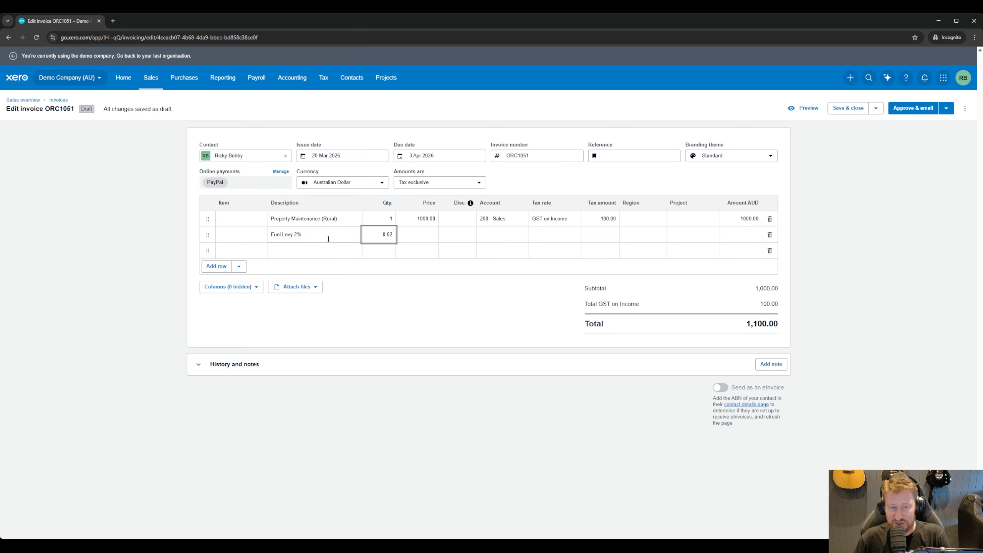
Step: Try 0.03 and 0.01 as the Fuel Levy line's quantity, then restore it to 0.02
{"action": "key", "text": "BackSpace"}
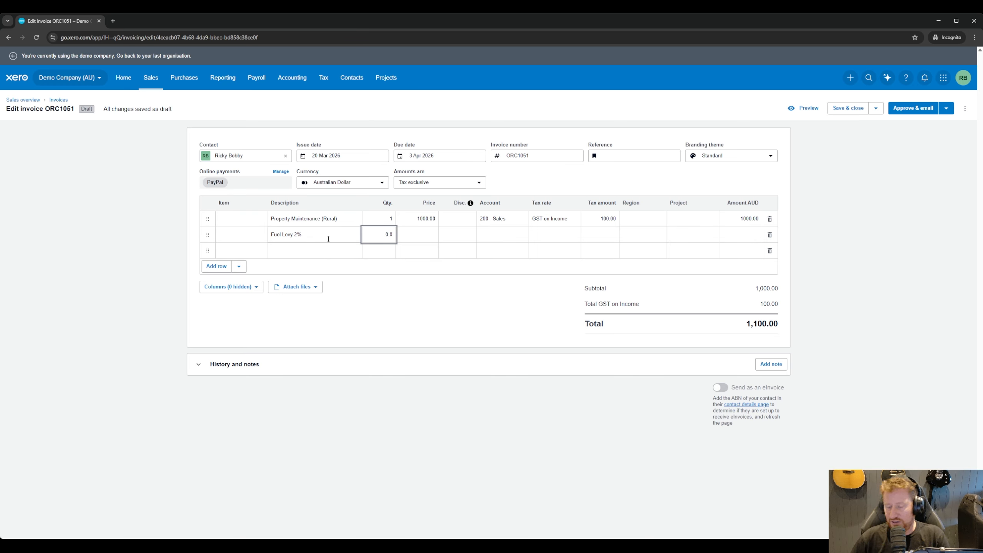
{"action": "type", "text": "3"}
{"action": "key", "text": "BackSpace"}
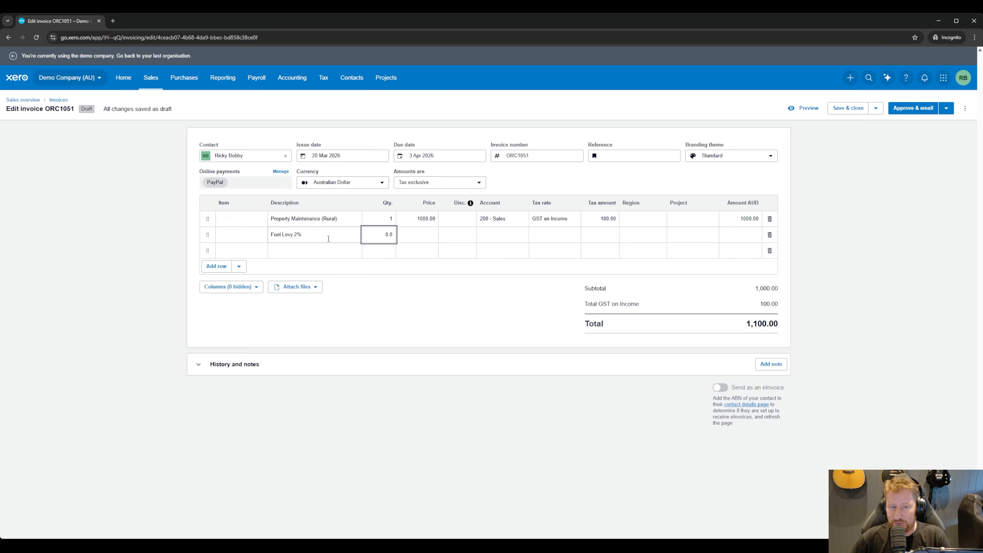
{"action": "type", "text": "1"}
{"action": "key", "text": "BackSpace"}
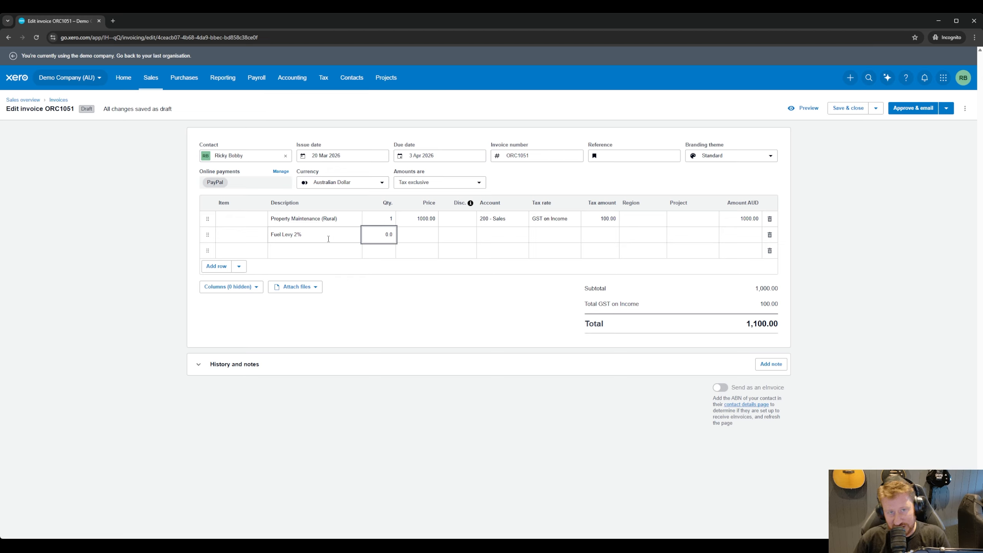
{"action": "type", "text": "2"}
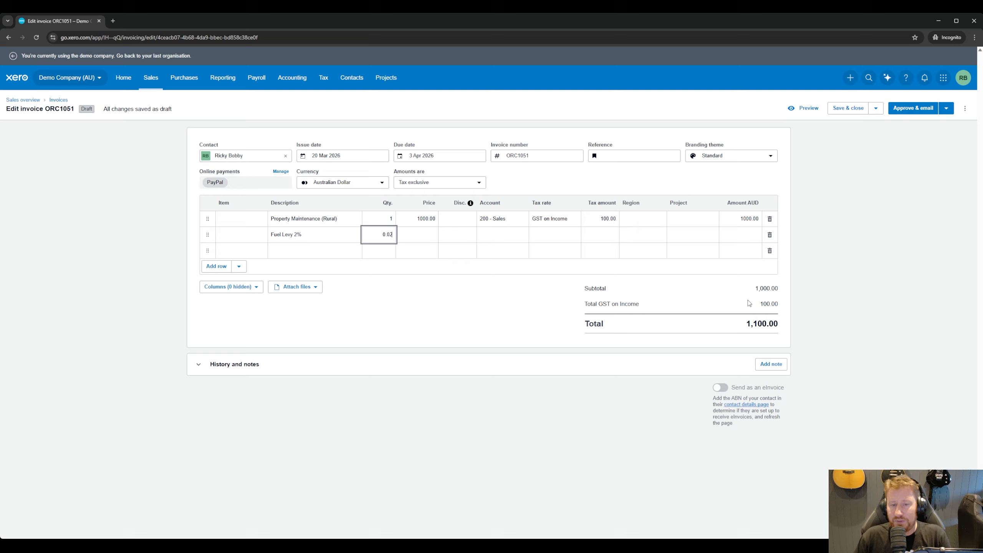
Step: Set the Fuel Levy line's price to the invoice subtotal, 1000.00
{"action": "left_click_drag", "start_coordinate": [754, 291], "coordinate": [780, 294]}
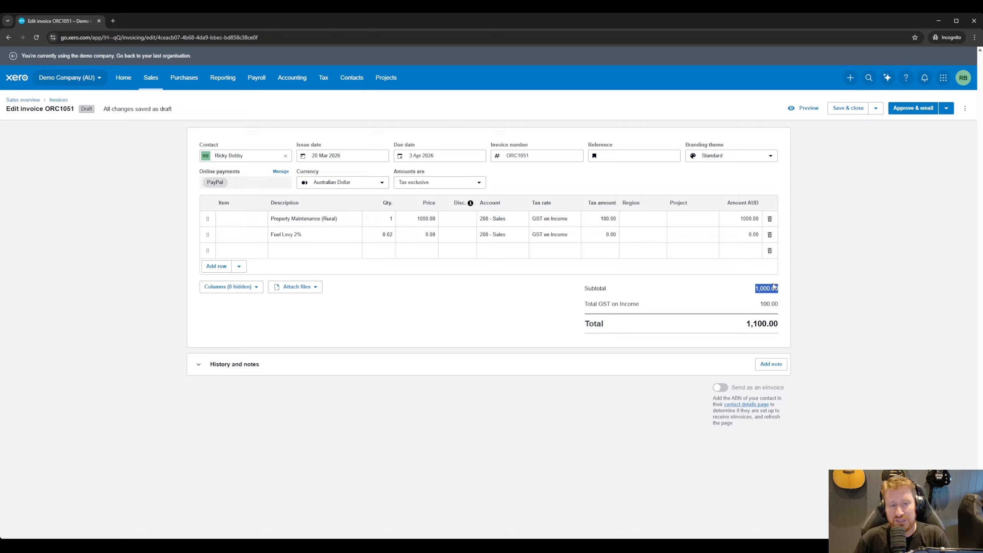
{"action": "left_click", "coordinate": [424, 234]}
{"action": "type", "text": "1000.00"}
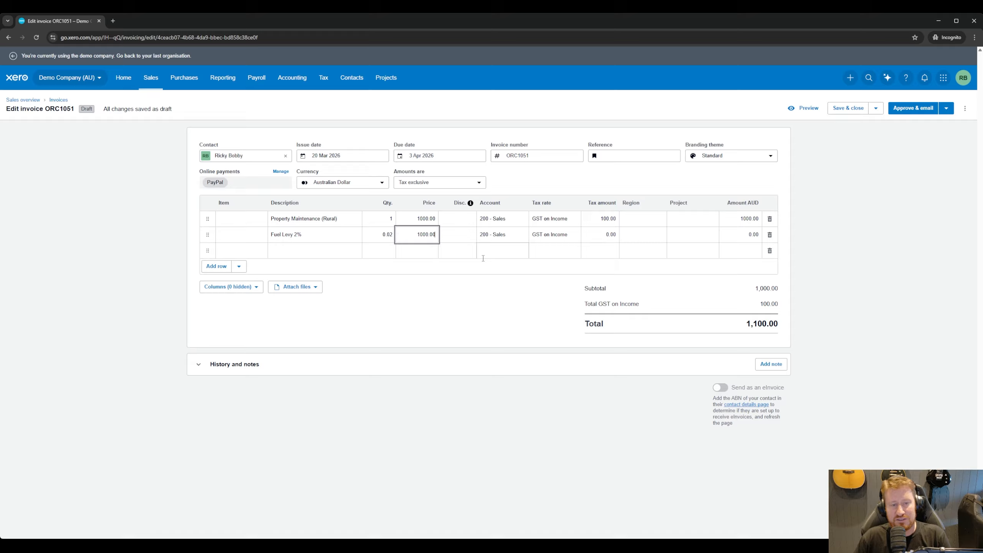
{"action": "key", "text": "Tab"}
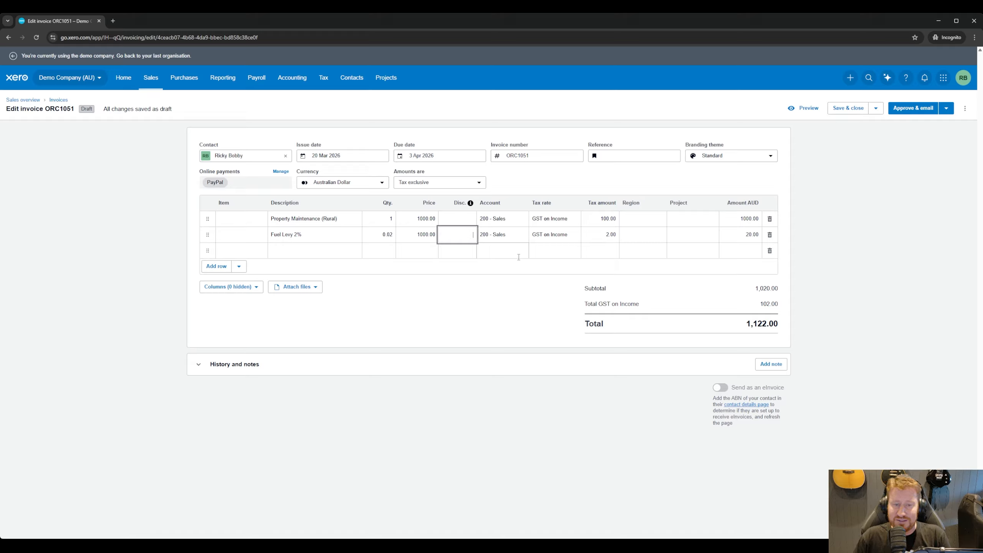
Step: Assign the Fuel Levy line to account 204 - Fuel Levy and approve the invoice
{"action": "key", "text": "Tab"}
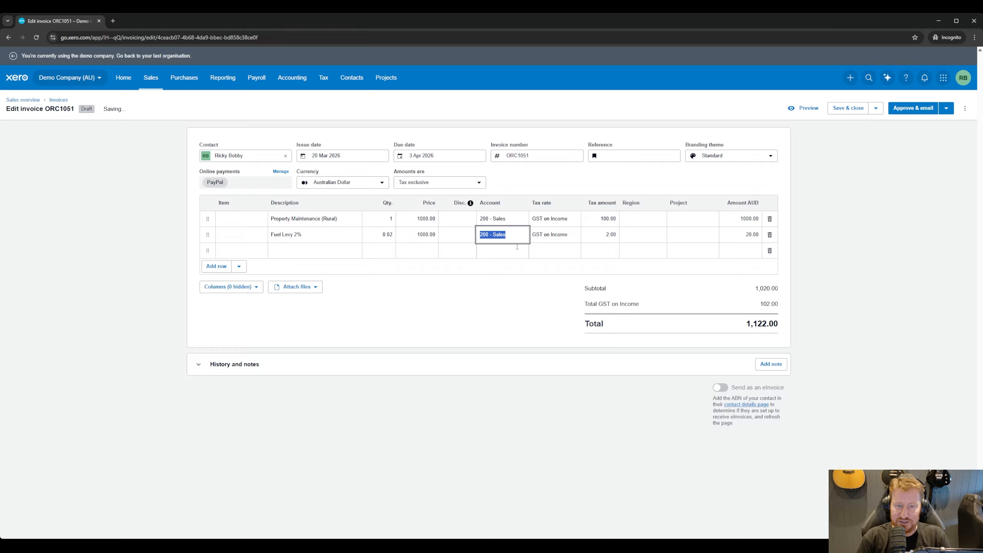
{"action": "type", "text": "204"}
{"action": "left_click", "coordinate": [518, 301]}
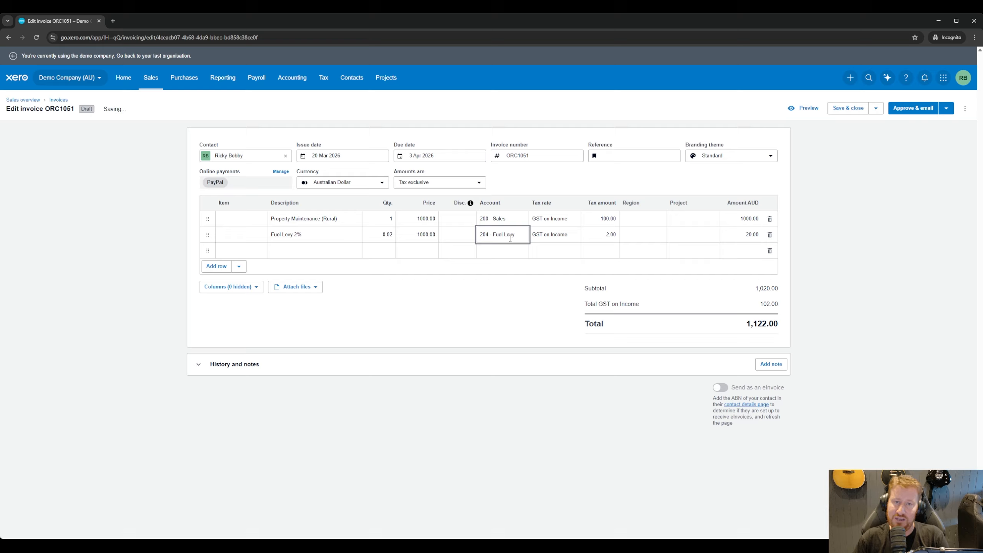
{"action": "left_click", "coordinate": [564, 291]}
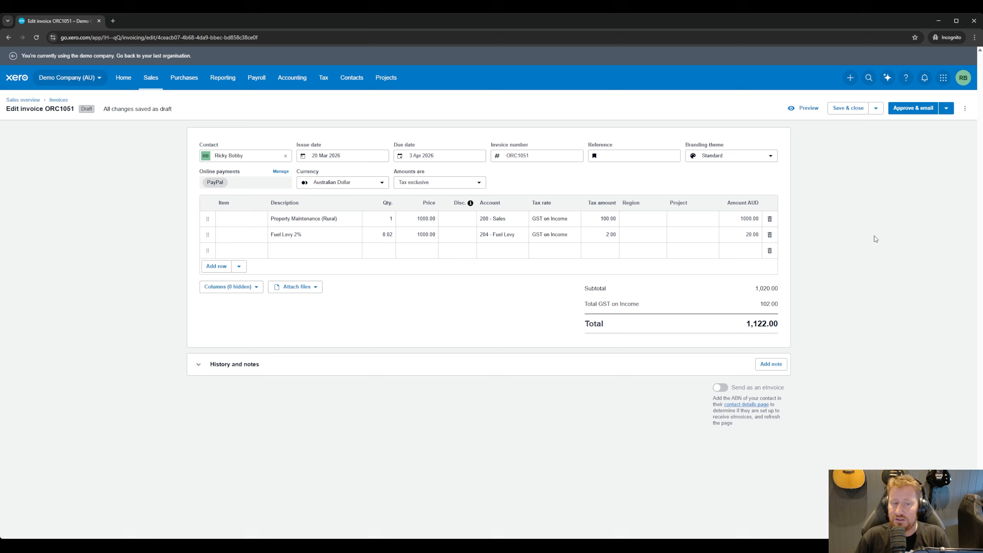
{"action": "left_click", "coordinate": [947, 108]}
{"action": "left_click", "coordinate": [920, 133]}
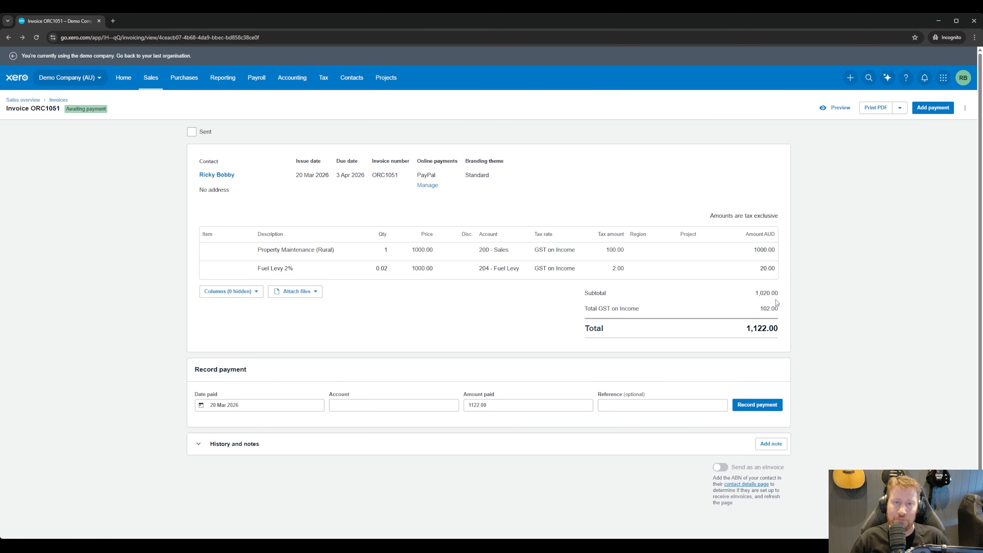
Step: Open the Profit and Loss report and examine the Fuel Levy, Diesel - Ford Ranger and Unleaded - Mowers rows
{"action": "left_click", "coordinate": [220, 89]}
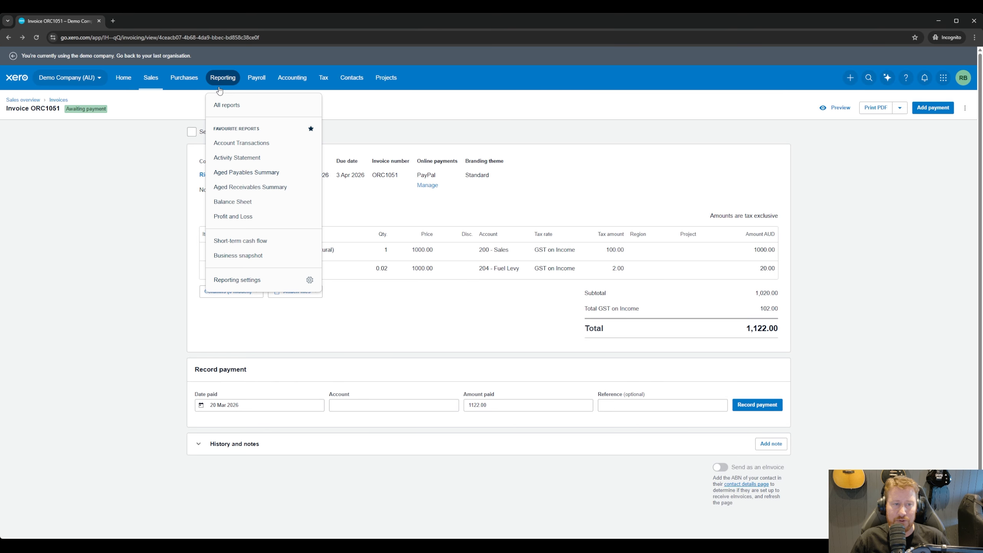
{"action": "left_click", "coordinate": [246, 218]}
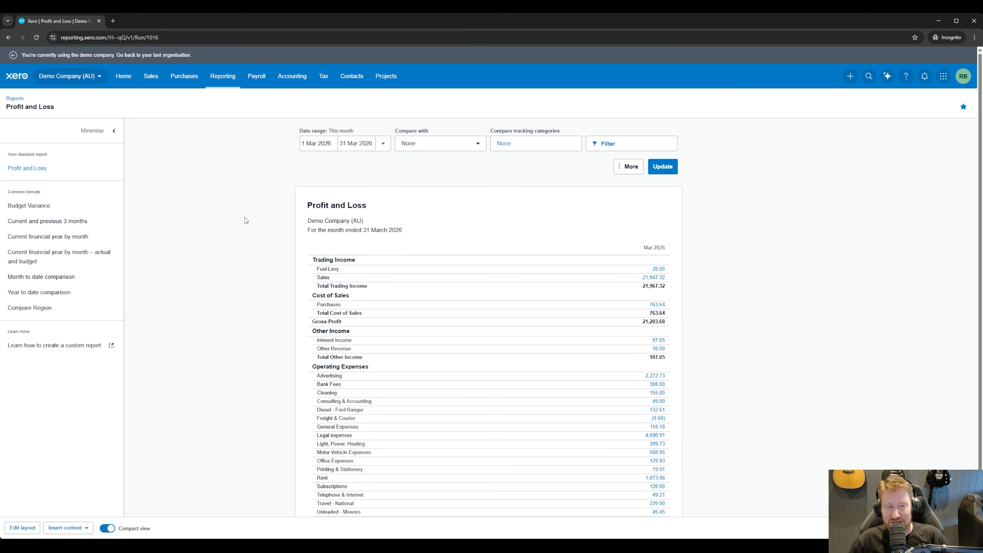
{"action": "left_click_drag", "start_coordinate": [317, 269], "coordinate": [352, 272]}
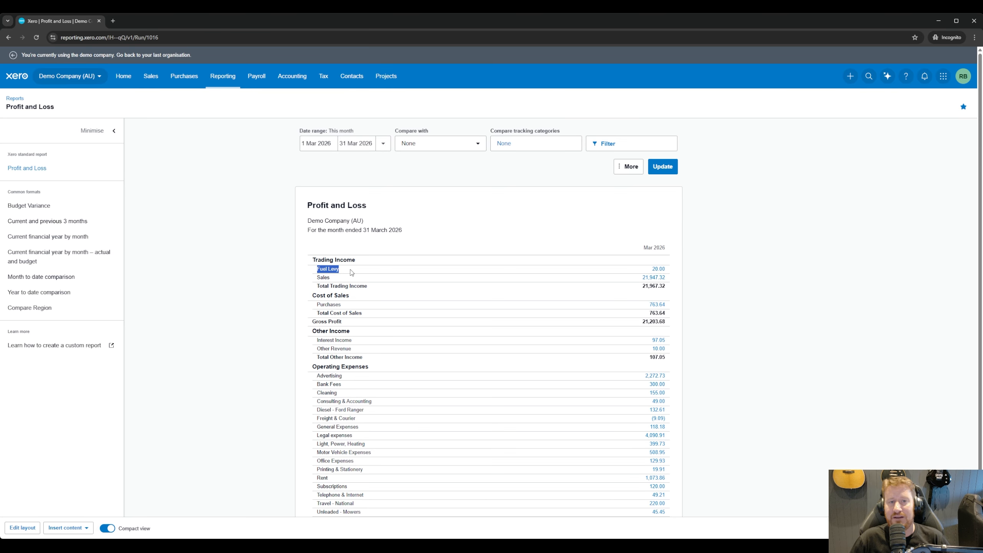
{"action": "scroll", "coordinate": [292, 292], "scroll_direction": "down", "scroll_amount": 2}
{"action": "left_click_drag", "start_coordinate": [316, 359], "coordinate": [378, 362]}
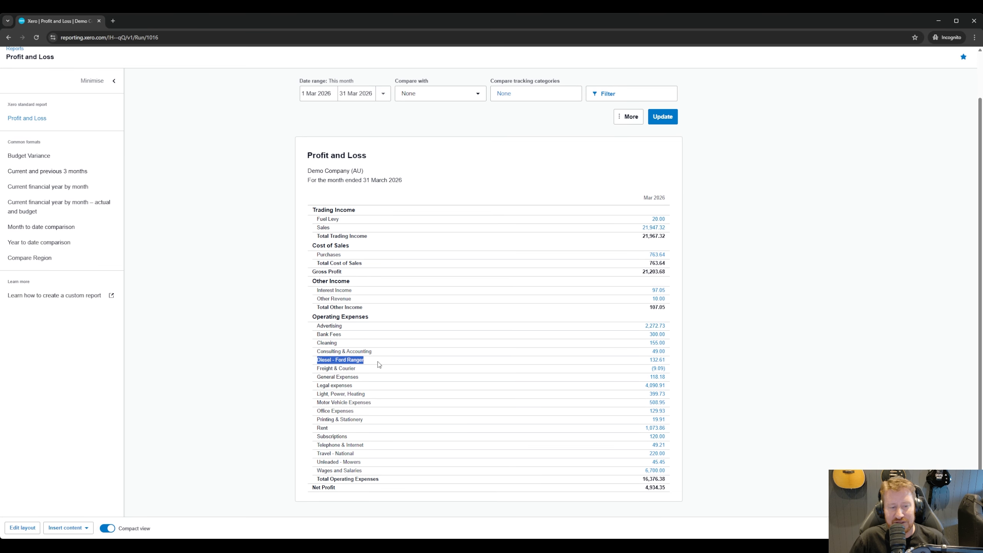
{"action": "left_click", "coordinate": [319, 462]}
{"action": "left_click_drag", "start_coordinate": [319, 462], "coordinate": [370, 464]}
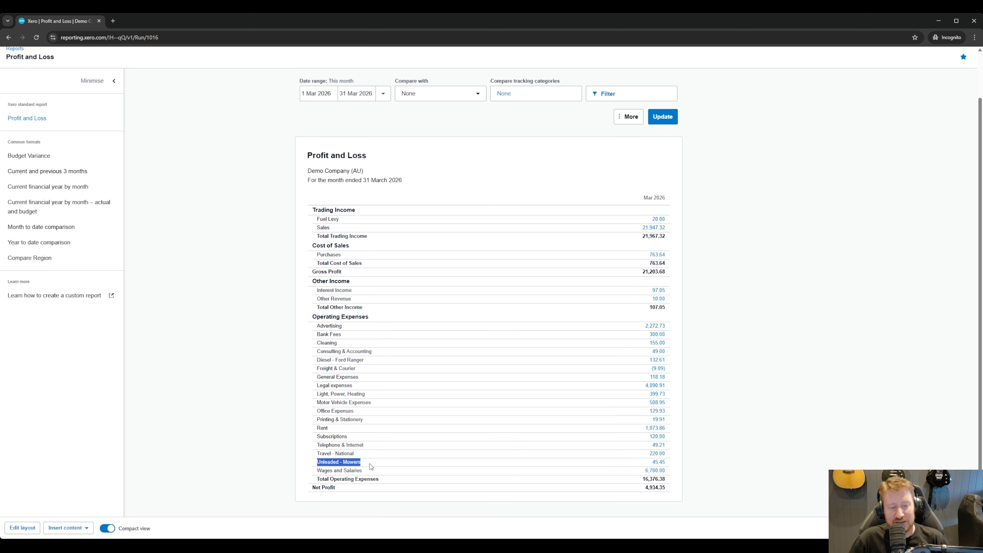
{"action": "left_click", "coordinate": [261, 398]}
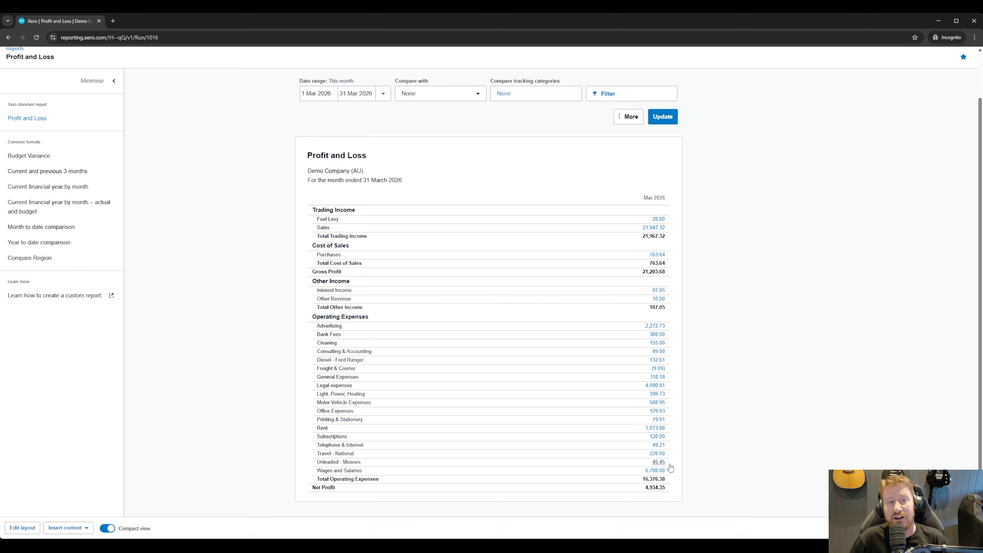
Step: Edit the Profit and Loss layout to group the Diesel - Ford Ranger and Unleaded - Mowers rows under Operating Expenses
{"action": "left_click", "coordinate": [22, 527]}
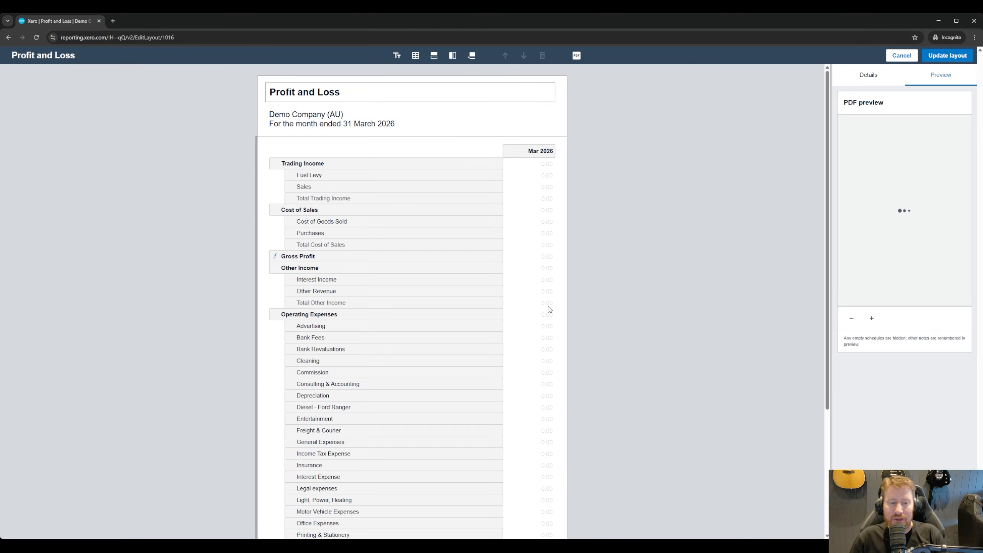
{"action": "scroll", "coordinate": [511, 292], "scroll_direction": "down", "scroll_amount": 4}
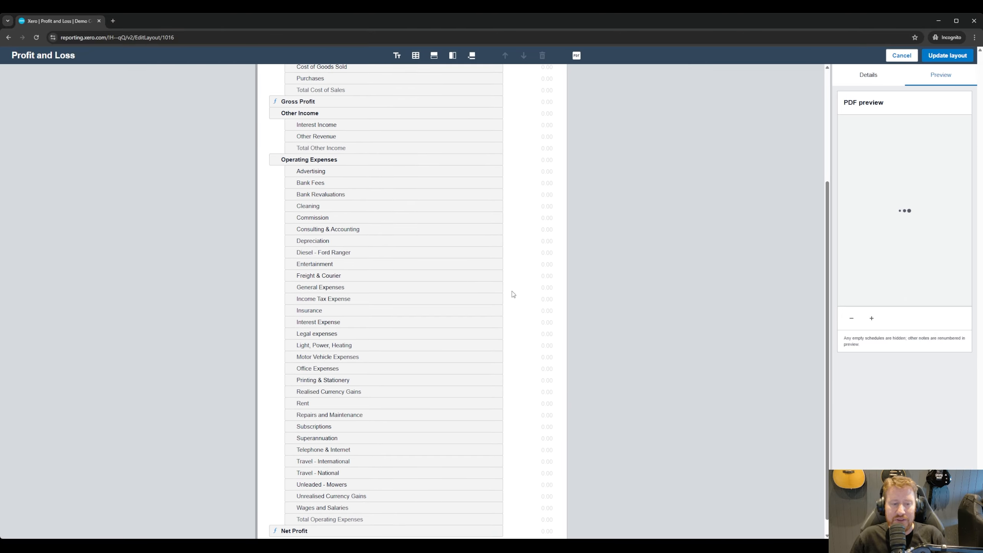
{"action": "left_click", "coordinate": [359, 253]}
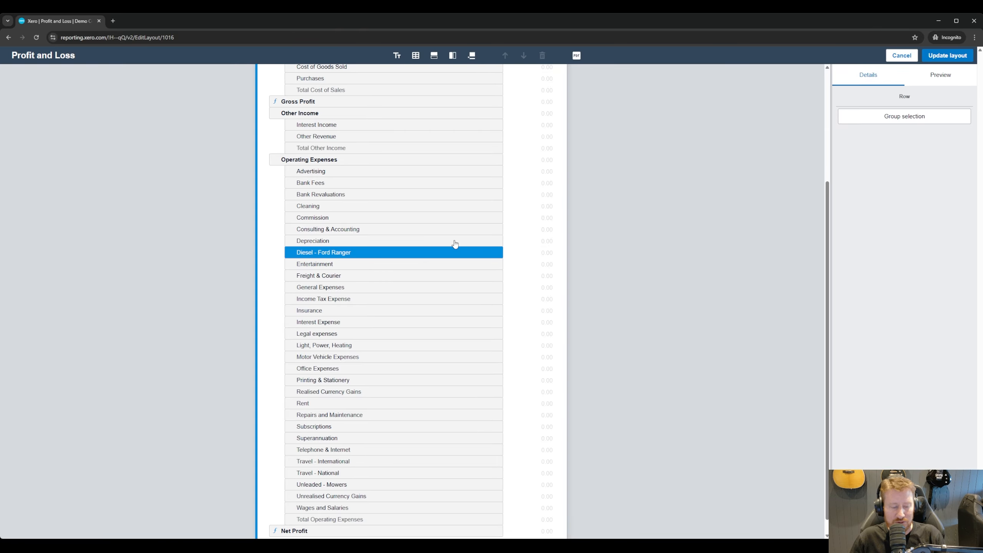
{"action": "key", "text": "ctrl+minus"}
{"action": "key", "text": "ctrl+minus"}
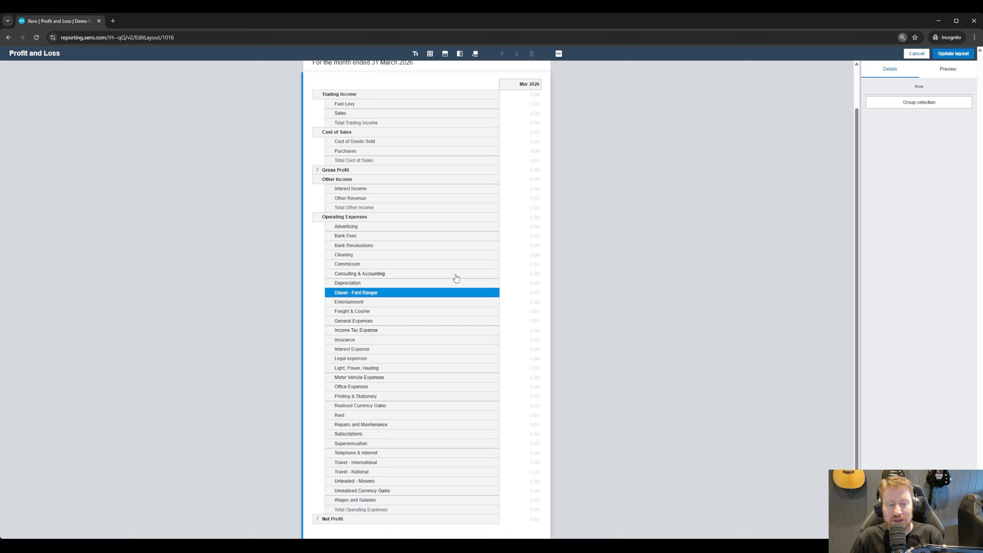
{"action": "left_click", "coordinate": [373, 482], "text": "ctrl"}
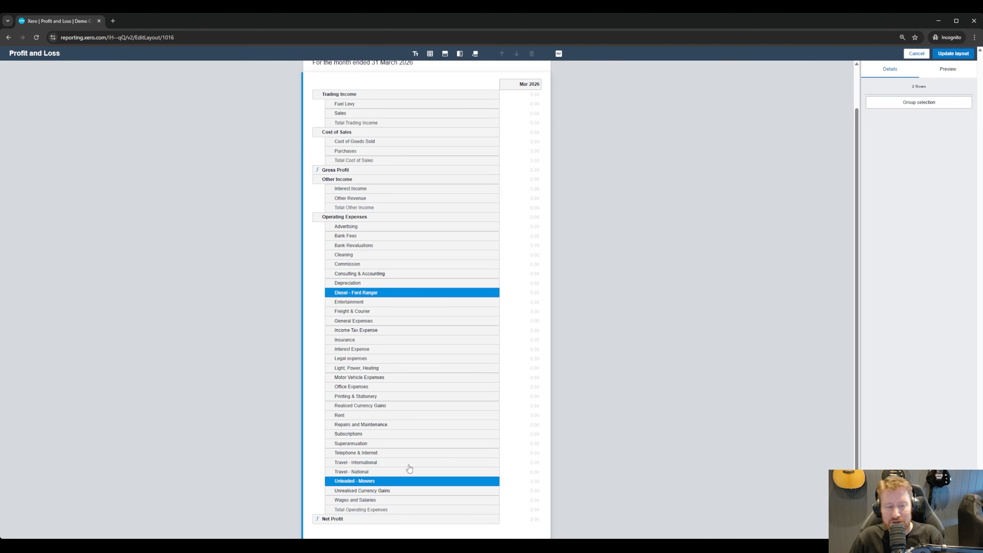
{"action": "key", "text": "ctrl+plus"}
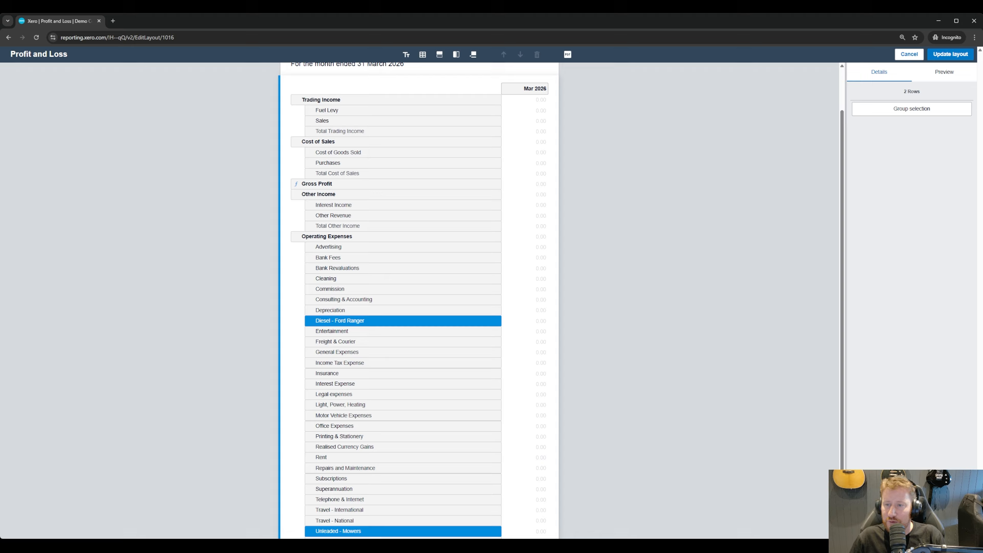
{"action": "left_click", "coordinate": [920, 112]}
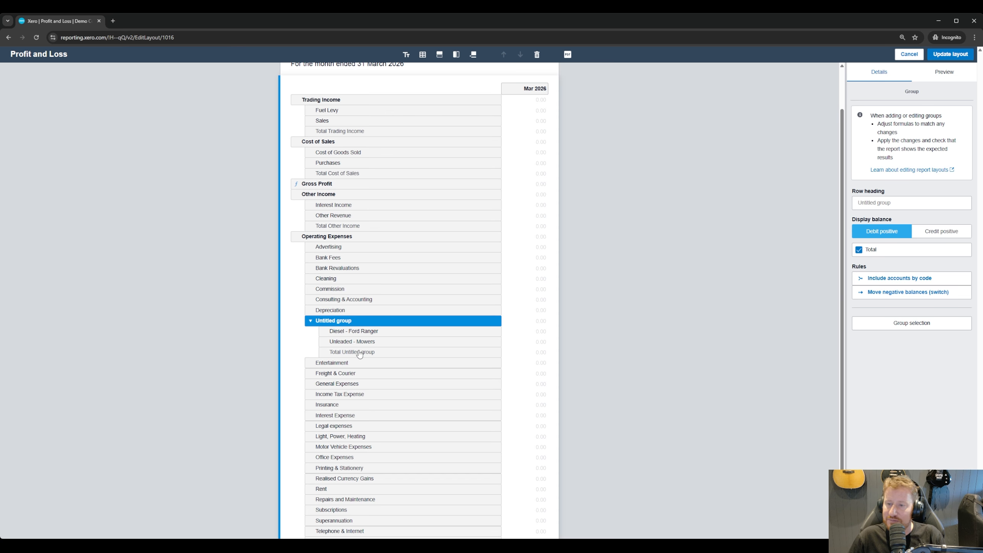
Step: Give the new group the row heading "Fuel Costs" and apply the updated layout to the report
{"action": "left_click", "coordinate": [888, 202]}
{"action": "type", "text": "Fuel Costs"}
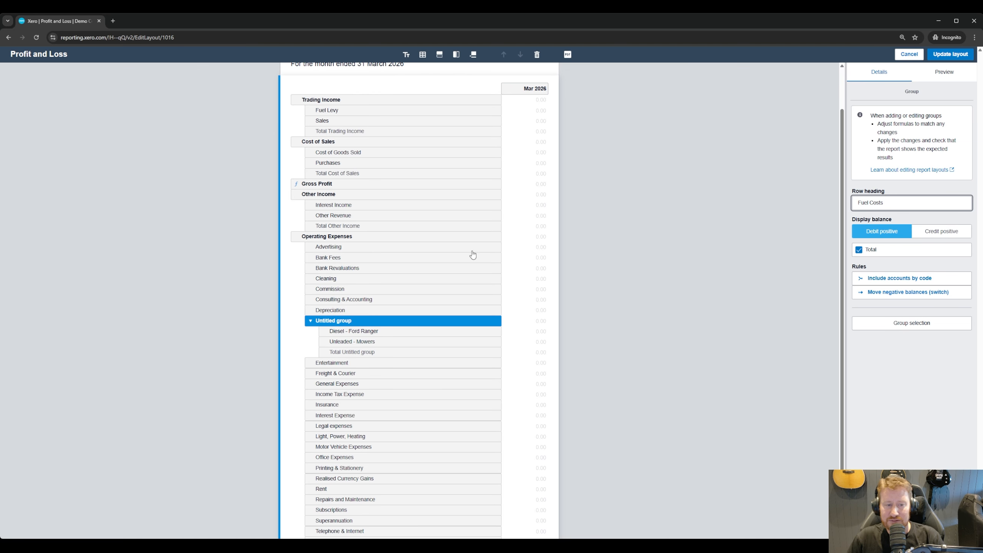
{"action": "left_click", "coordinate": [388, 331]}
{"action": "left_click", "coordinate": [386, 324]}
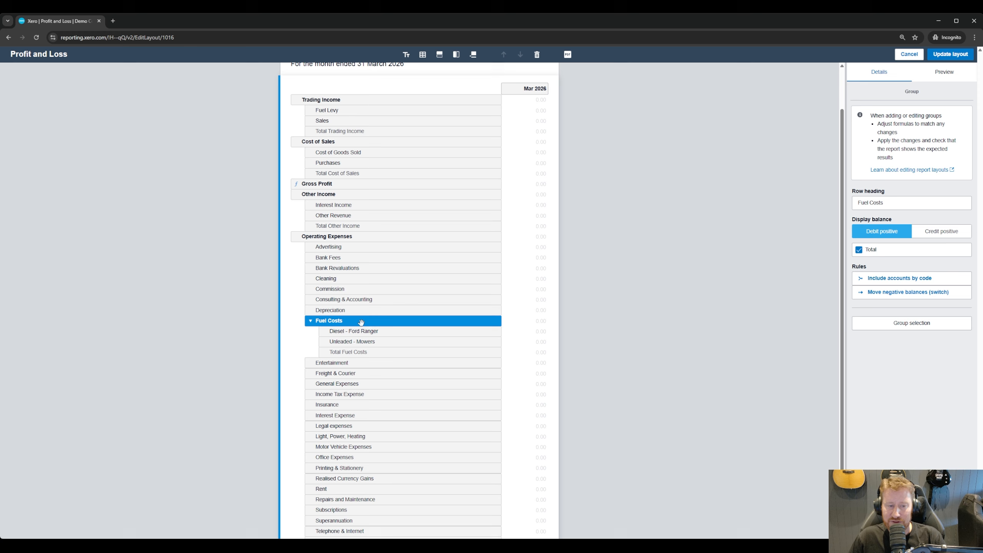
{"action": "left_click", "coordinate": [362, 332]}
{"action": "left_click", "coordinate": [359, 342]}
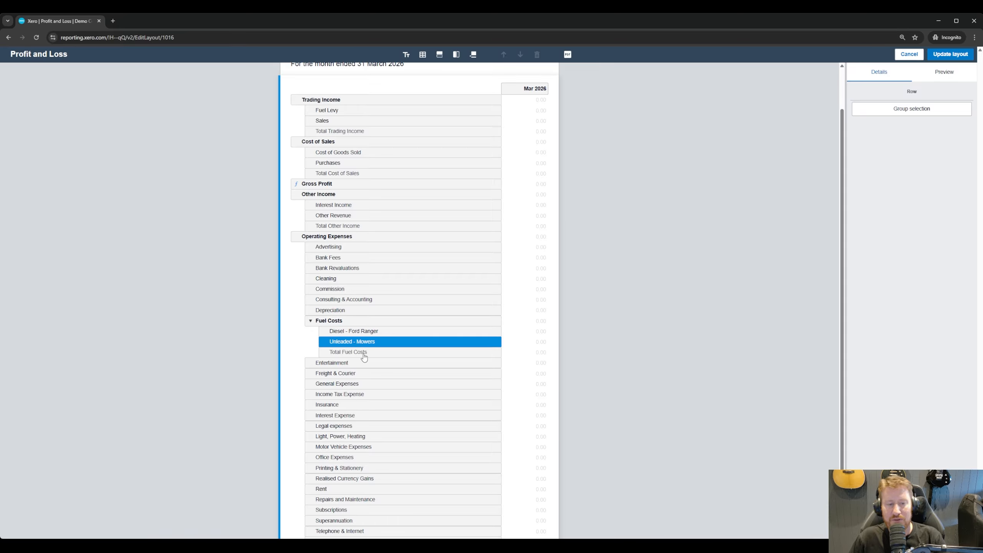
{"action": "left_click", "coordinate": [364, 353]}
{"action": "left_click", "coordinate": [950, 57]}
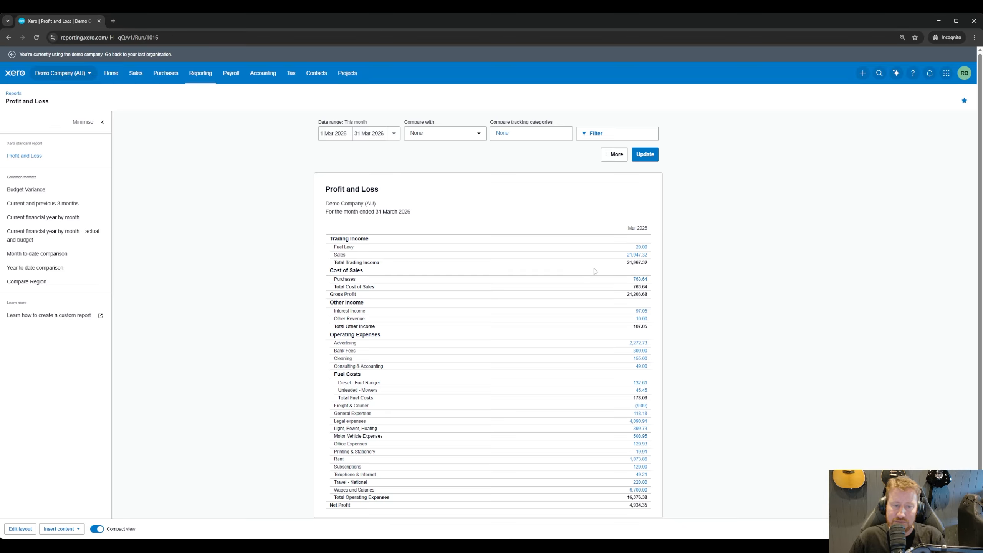
Step: Review the Fuel Costs group and its total in the Profit and Loss report
{"action": "scroll", "coordinate": [593, 271], "scroll_direction": "down", "scroll_amount": 2}
{"action": "left_click_drag", "start_coordinate": [326, 328], "coordinate": [652, 357]}
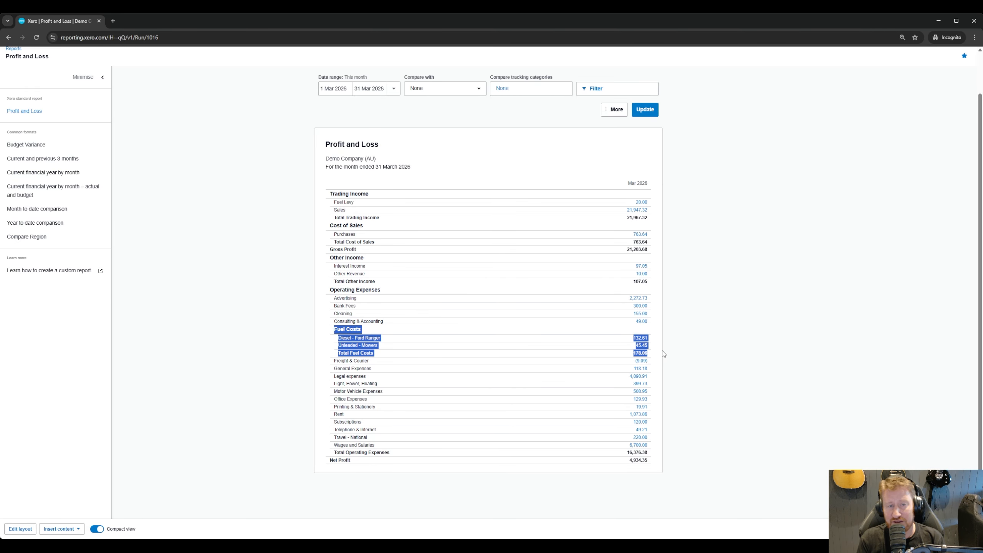
{"action": "left_click", "coordinate": [428, 350]}
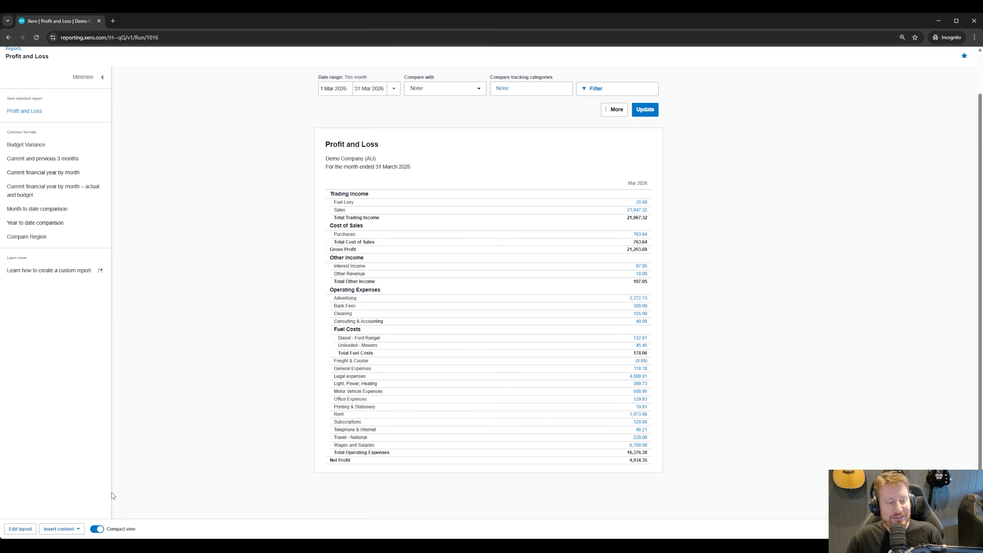
Step: Edit the report layout to move the Fuel Costs group into Trading Income and place the Fuel Levy row inside that group
{"action": "left_click", "coordinate": [17, 531]}
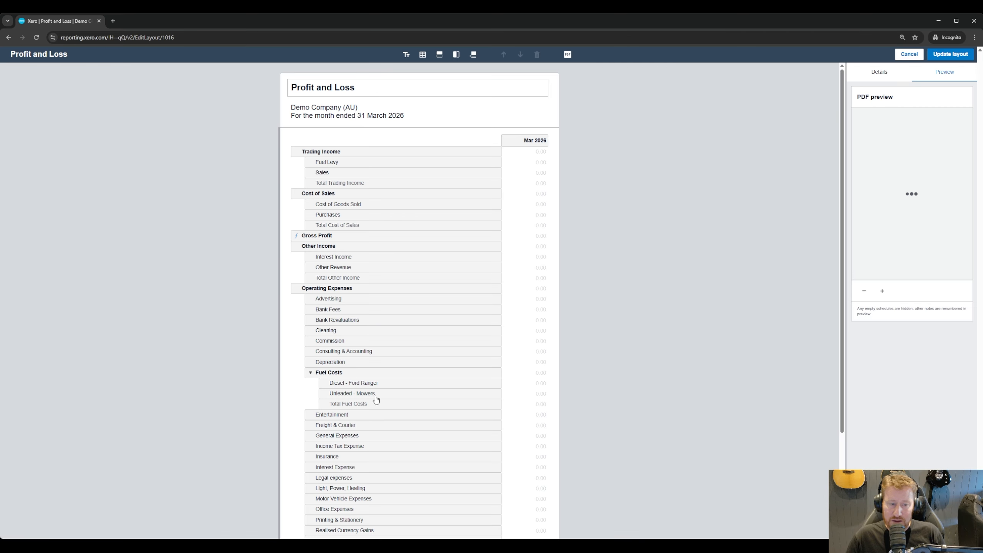
{"action": "left_click", "coordinate": [330, 373]}
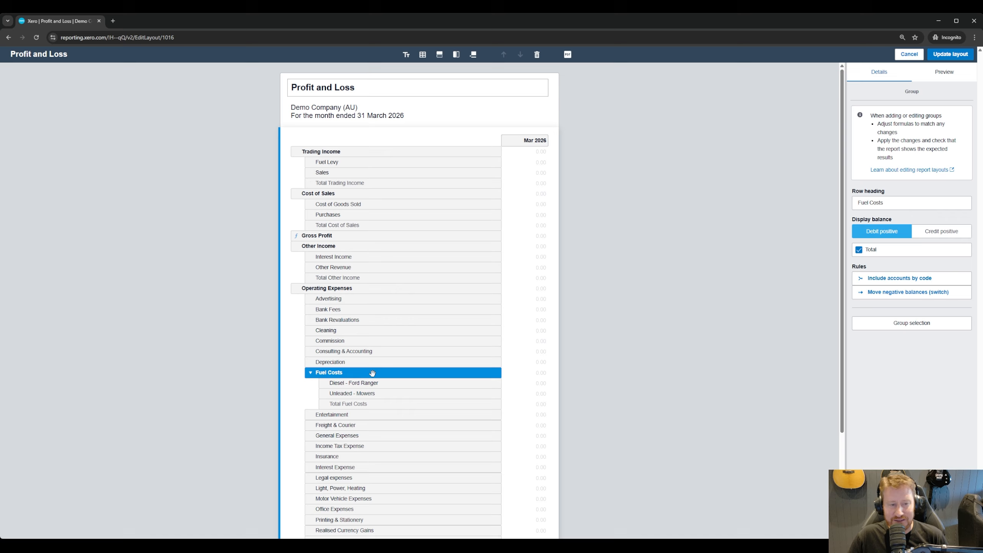
{"action": "left_click_drag", "start_coordinate": [372, 373], "coordinate": [405, 179]}
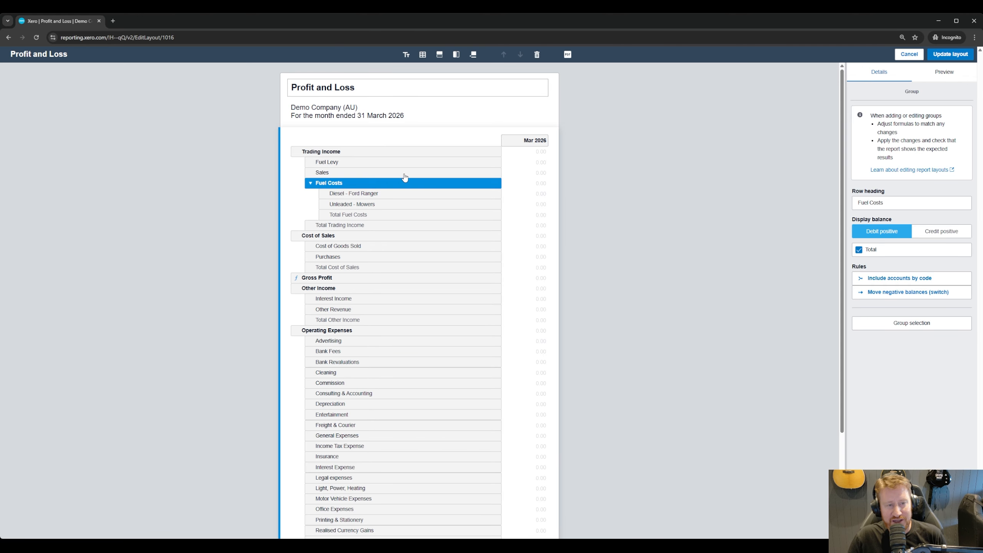
{"action": "left_click", "coordinate": [368, 161]}
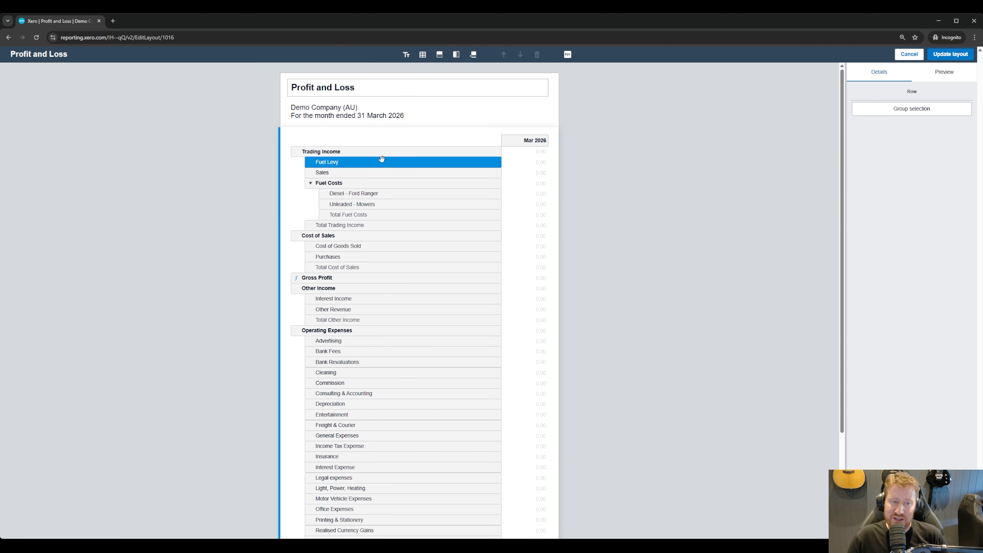
{"action": "left_click_drag", "start_coordinate": [378, 160], "coordinate": [379, 194]}
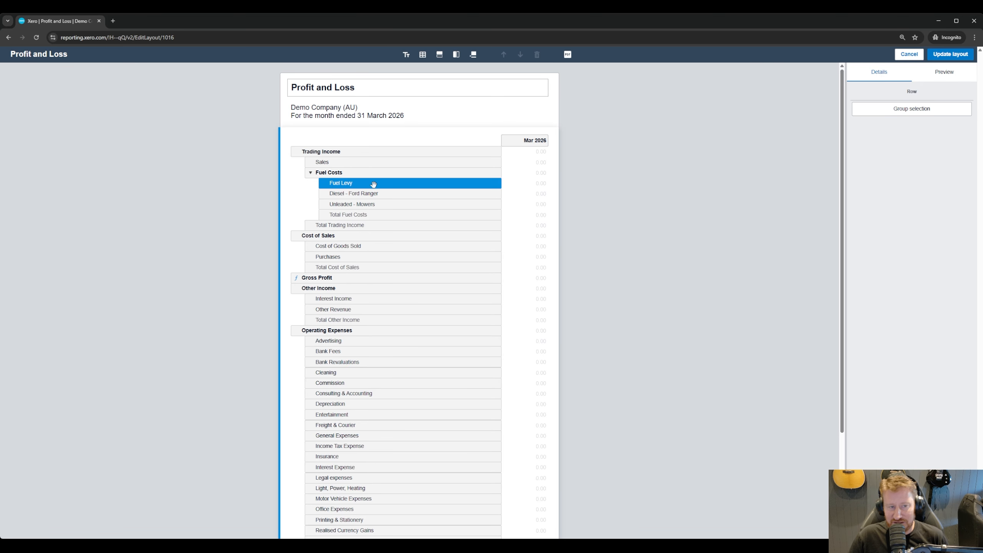
Step: Set the Fuel Costs group's display balance to Credit positive and apply the updated layout to the report
{"action": "left_click", "coordinate": [356, 172]}
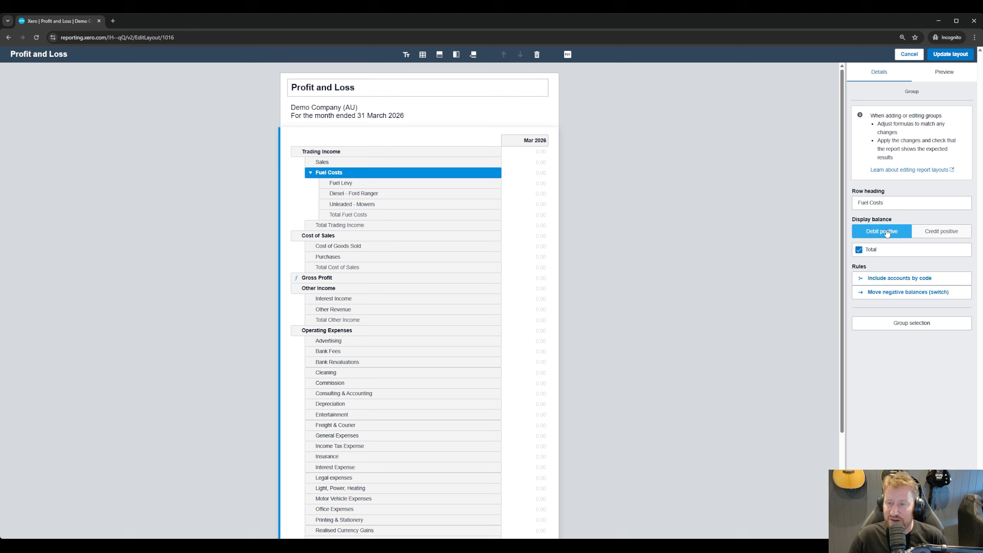
{"action": "left_click", "coordinate": [940, 231]}
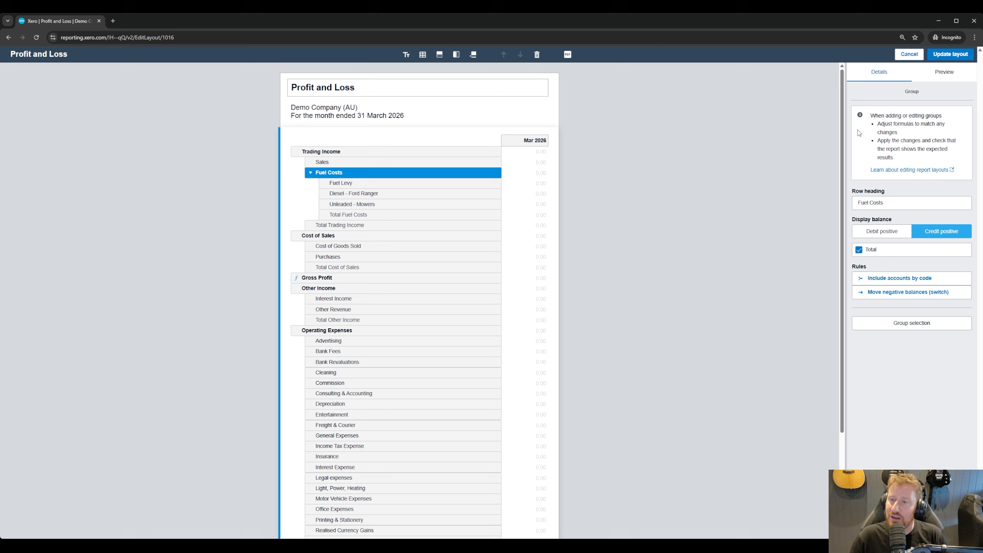
{"action": "left_click", "coordinate": [949, 55]}
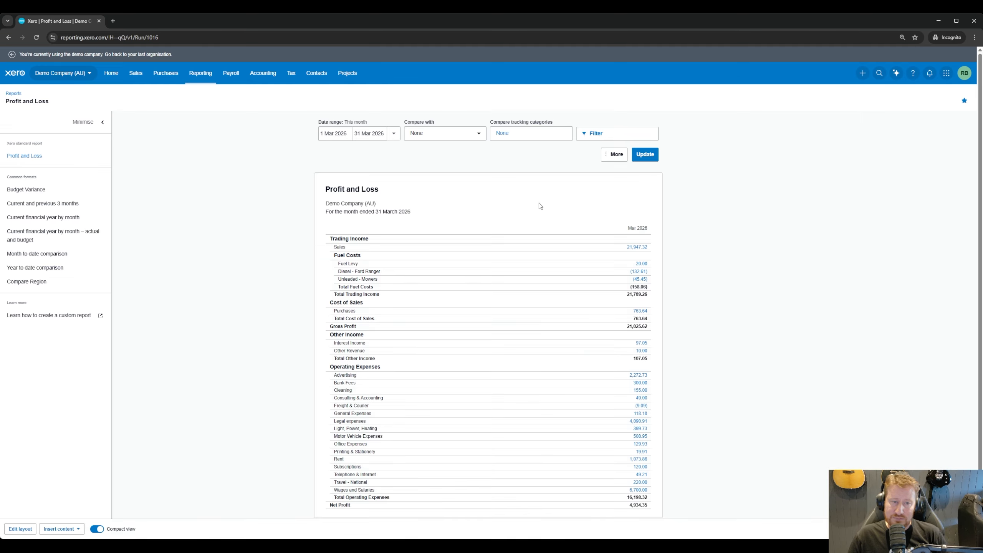
Step: Examine the Fuel Levy row and the Total Fuel Costs amount under Trading Income in the Profit and Loss report
{"action": "left_click_drag", "start_coordinate": [338, 264], "coordinate": [652, 266]}
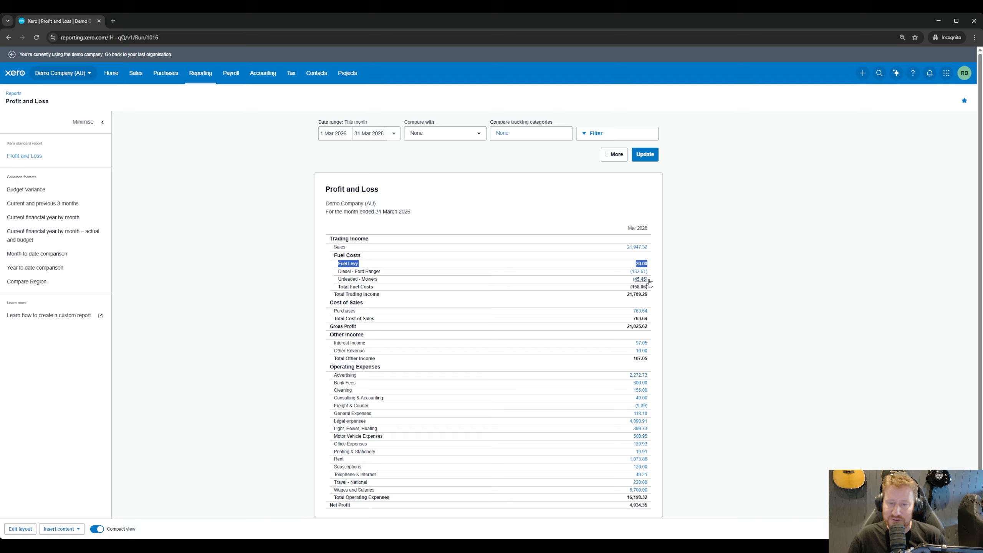
{"action": "left_click_drag", "start_coordinate": [651, 288], "coordinate": [630, 287]}
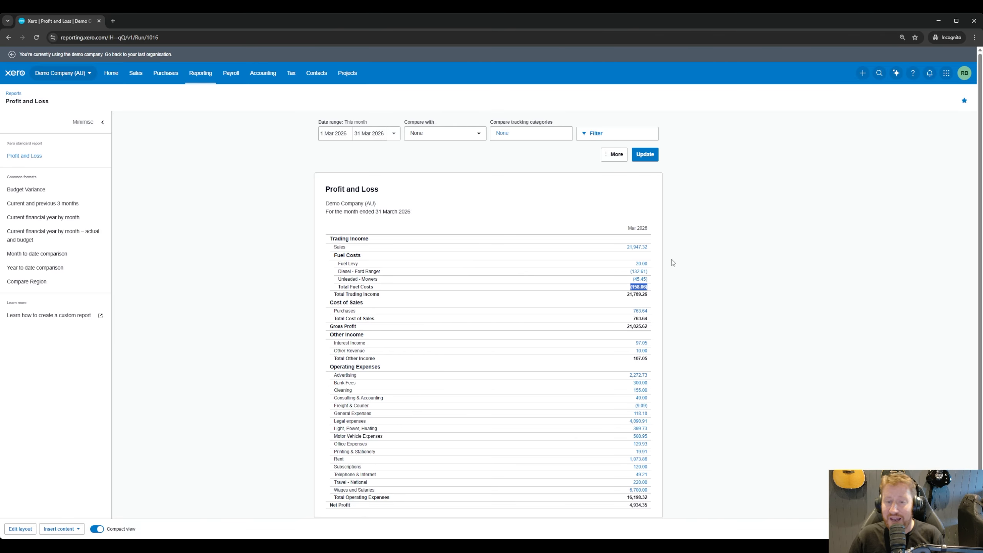
{"action": "left_click", "coordinate": [655, 289]}
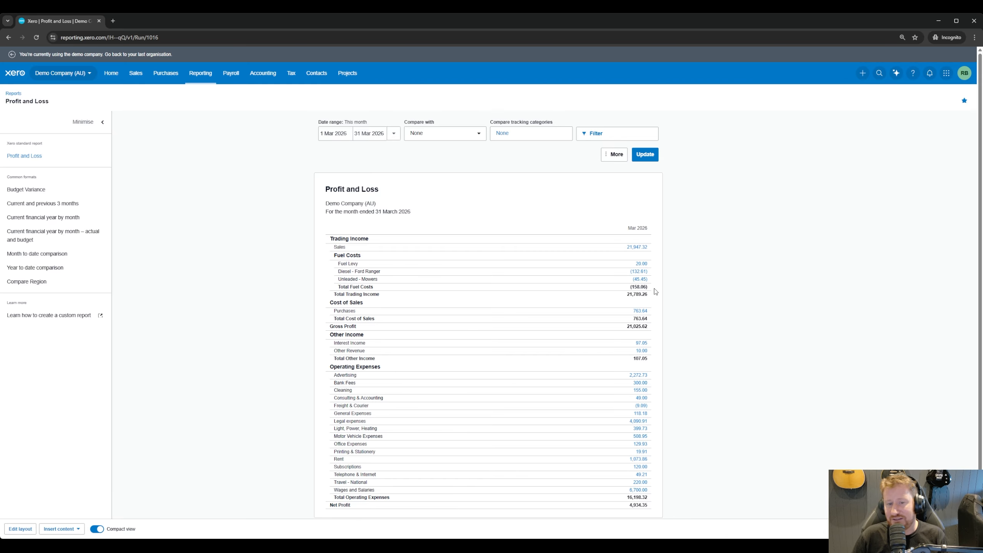
{"action": "left_click_drag", "start_coordinate": [630, 287], "coordinate": [651, 291]}
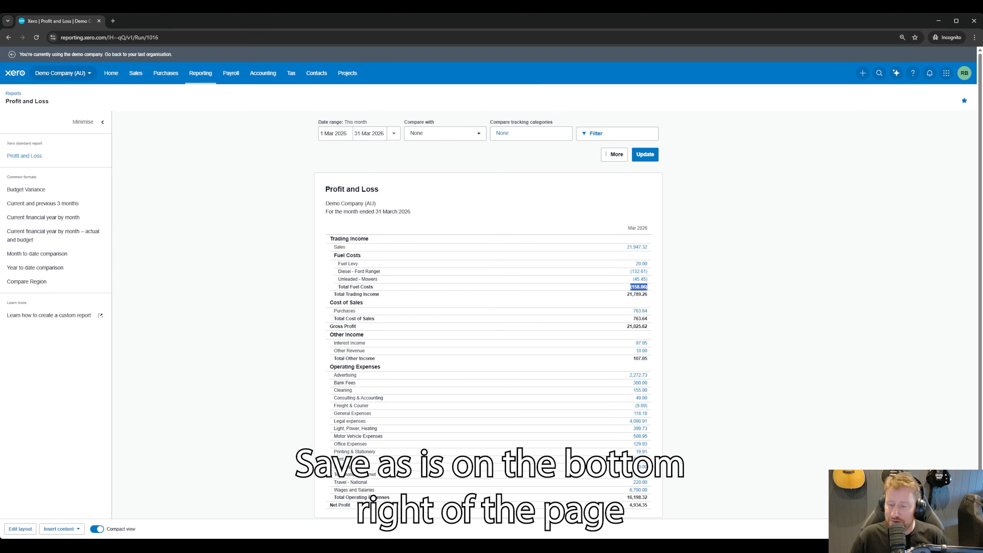
Step: Save the report as a custom report named "Profit and Loss - Fuel" without making it the default
{"action": "left_click", "coordinate": [956, 529]}
{"action": "left_click", "coordinate": [507, 288]}
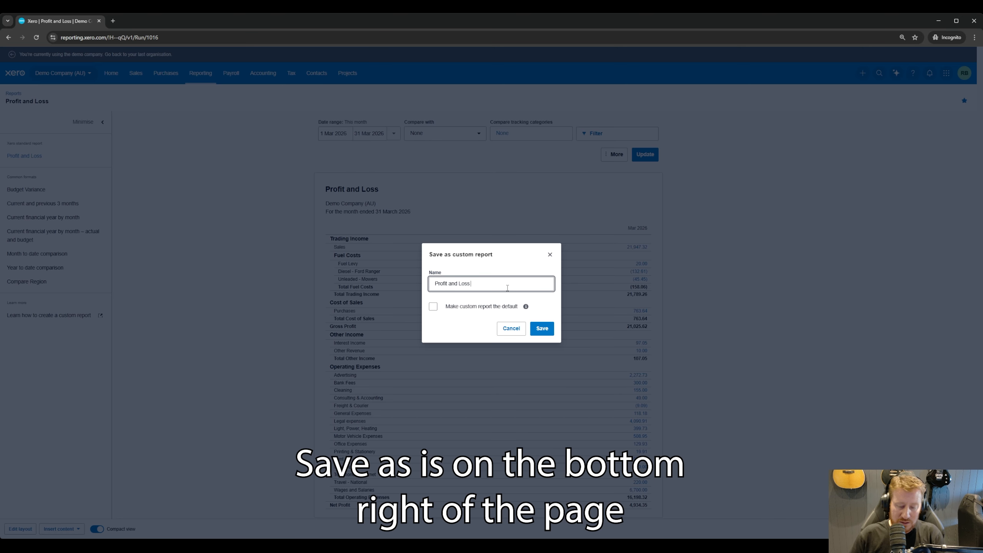
{"action": "type", "text": "- Fu"}
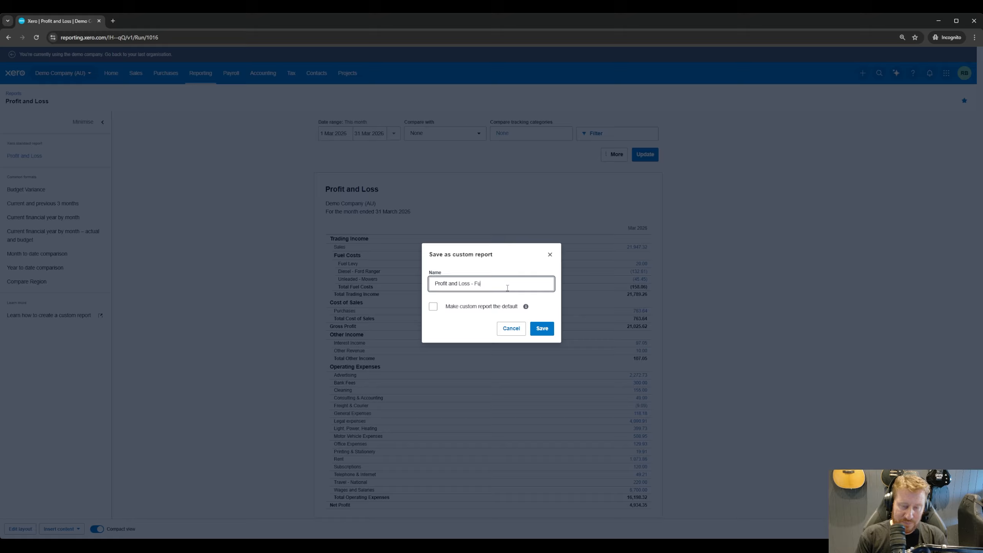
{"action": "type", "text": "elk"}
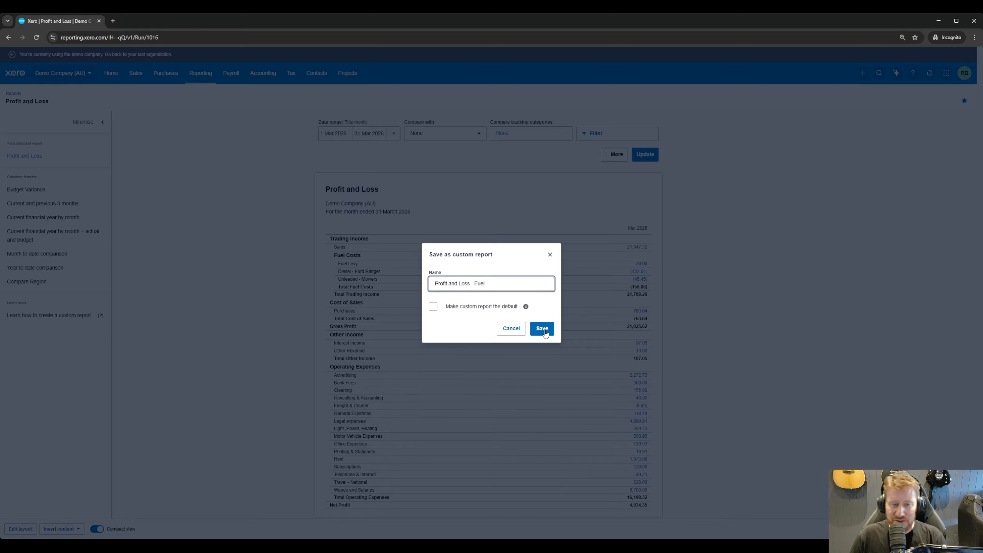
{"action": "left_click", "coordinate": [542, 331]}
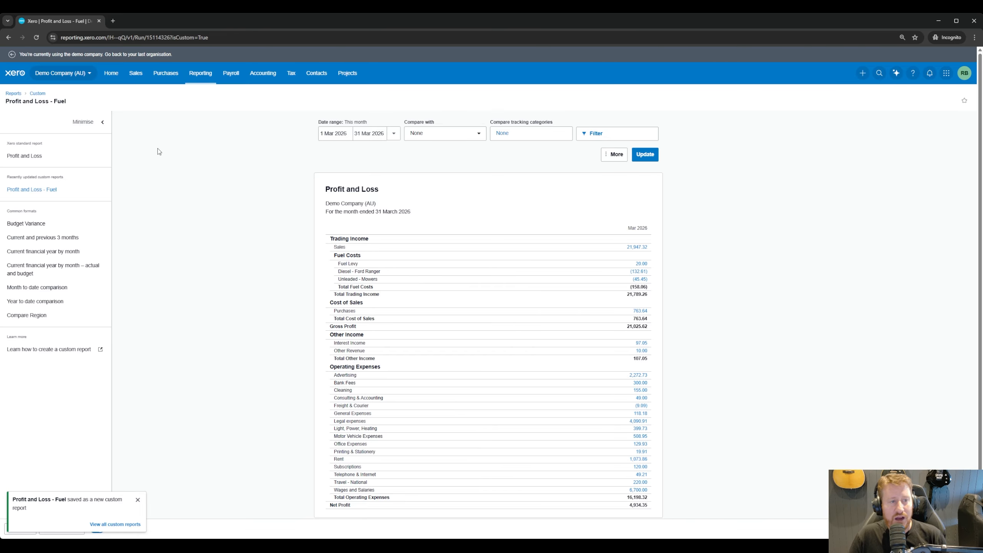
Step: Open the list of custom reports among all reports
{"action": "left_click", "coordinate": [209, 75]}
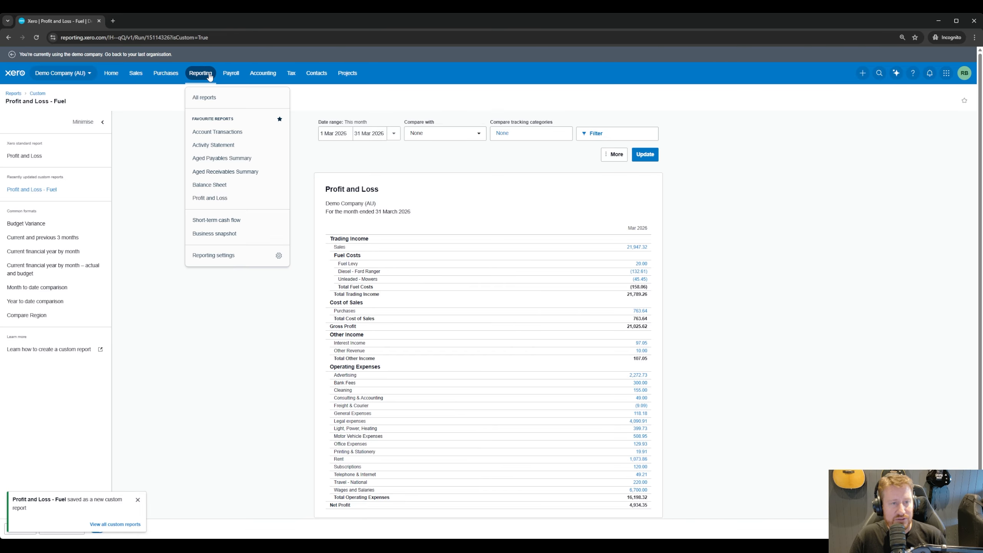
{"action": "left_click", "coordinate": [217, 101]}
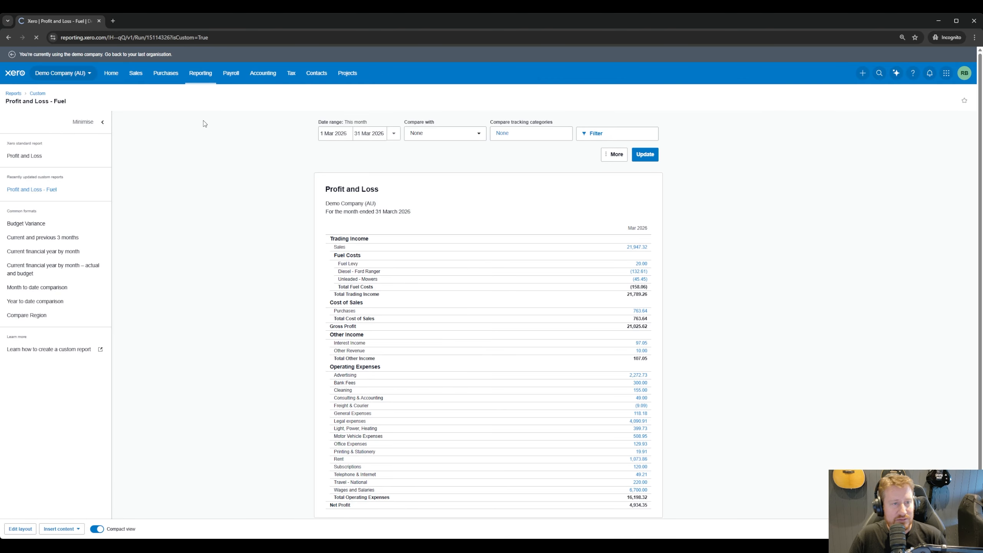
{"action": "left_click", "coordinate": [81, 96]}
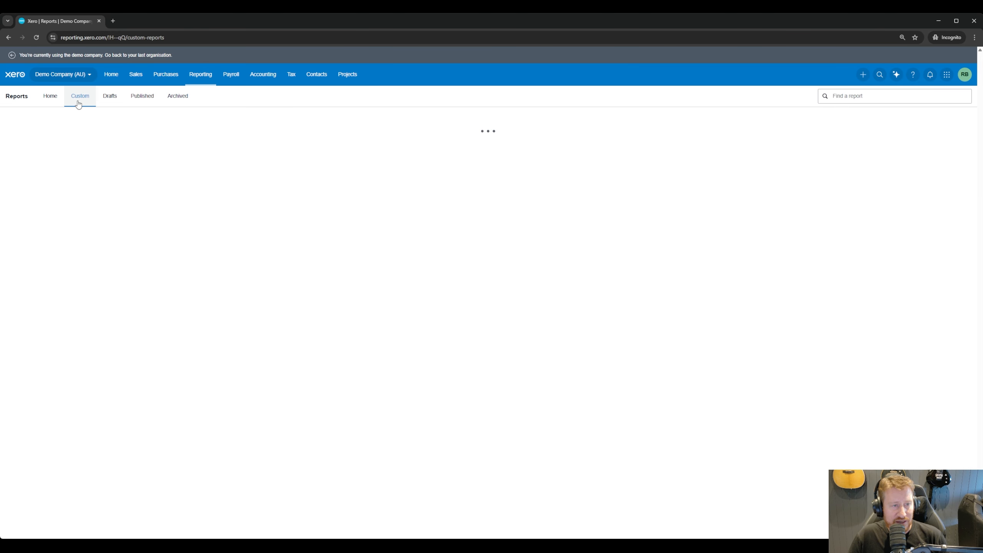